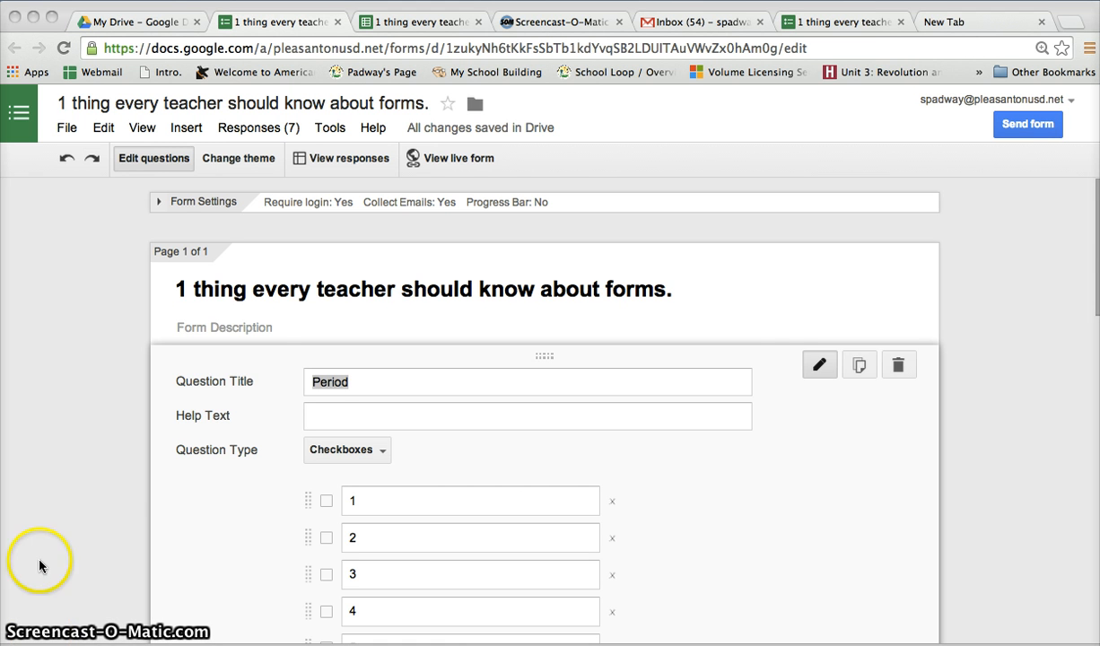
Add a paragraph text question titled "How would you advise President Obama to deal with our foreign policy?" at the end of the form.
scroll(132, 436, "down", 5)
scroll(132, 436, "down", 10)
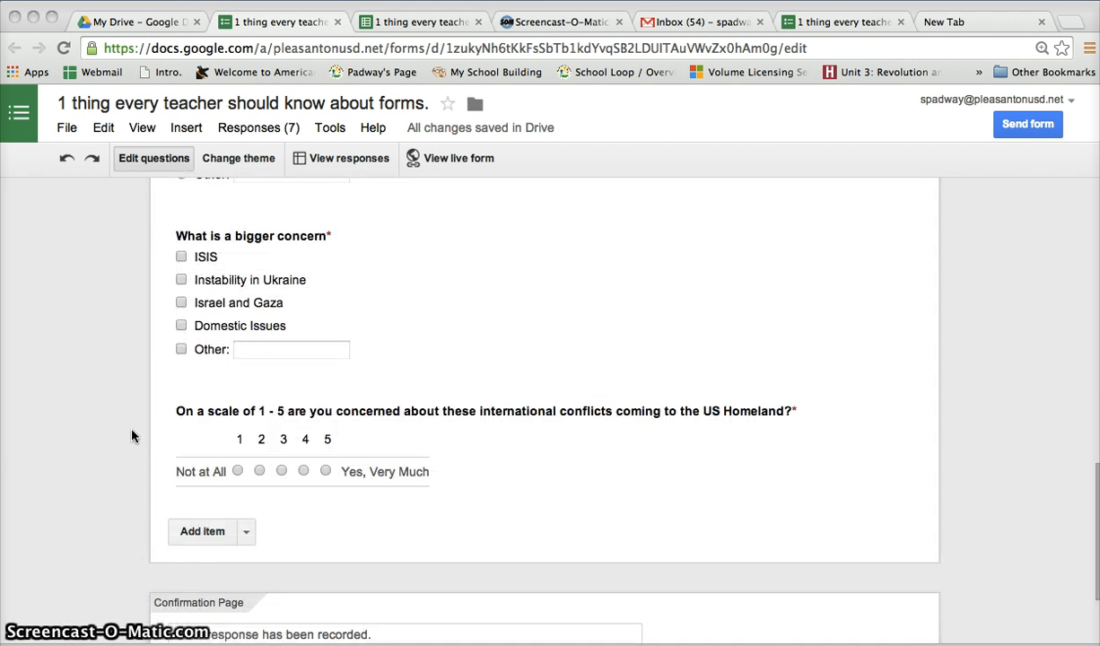
left_click(246, 526)
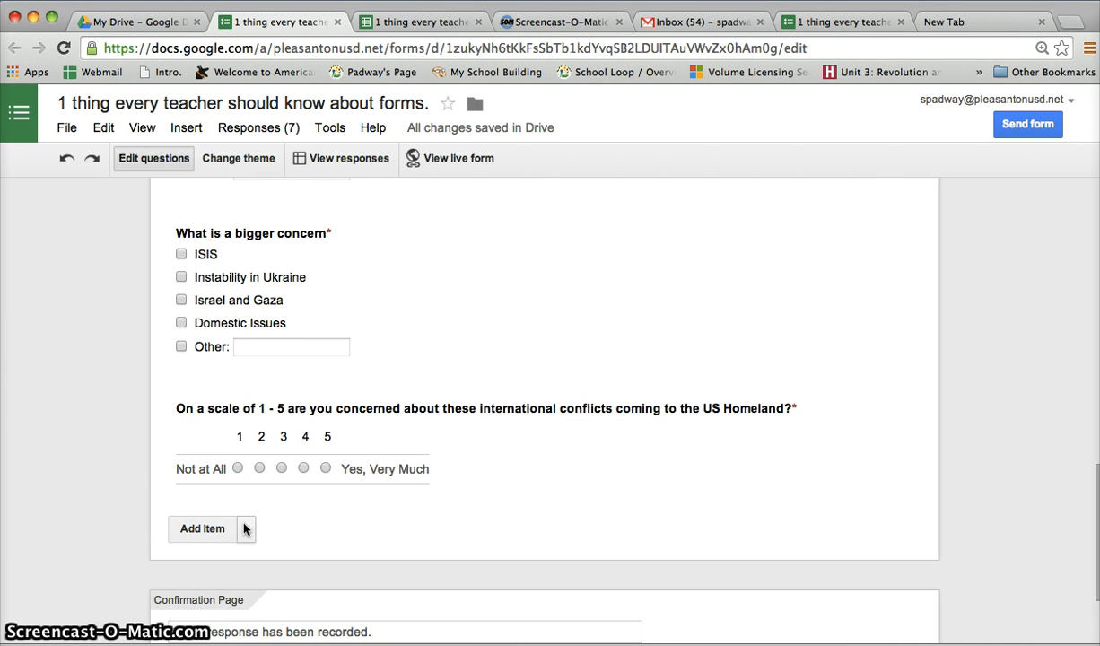
left_click(245, 528)
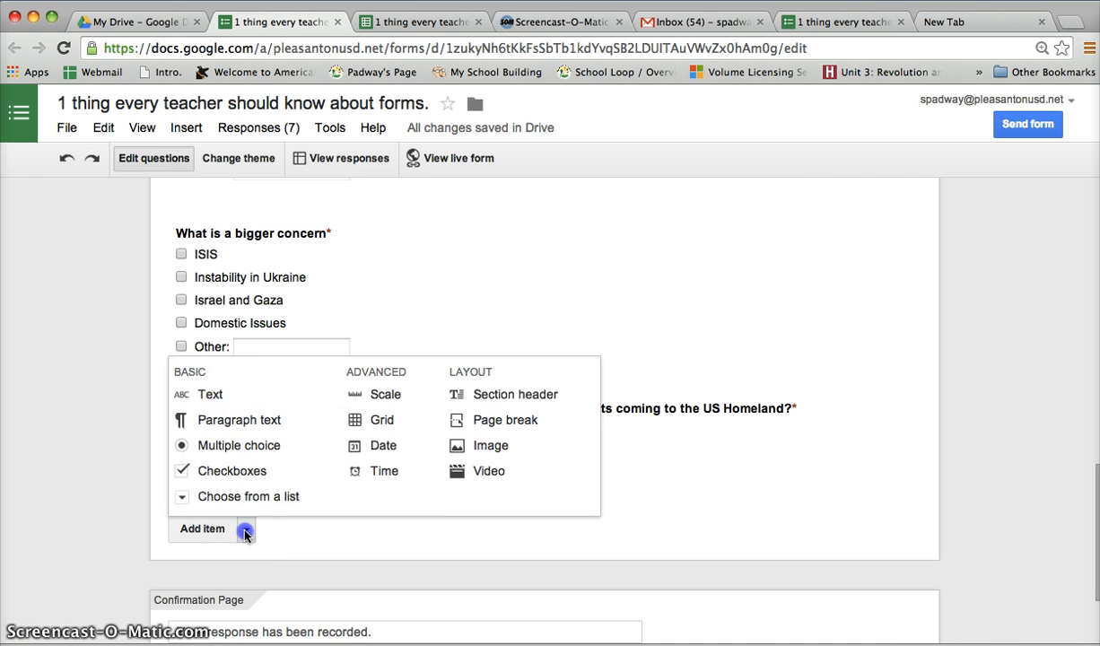
left_click(240, 419)
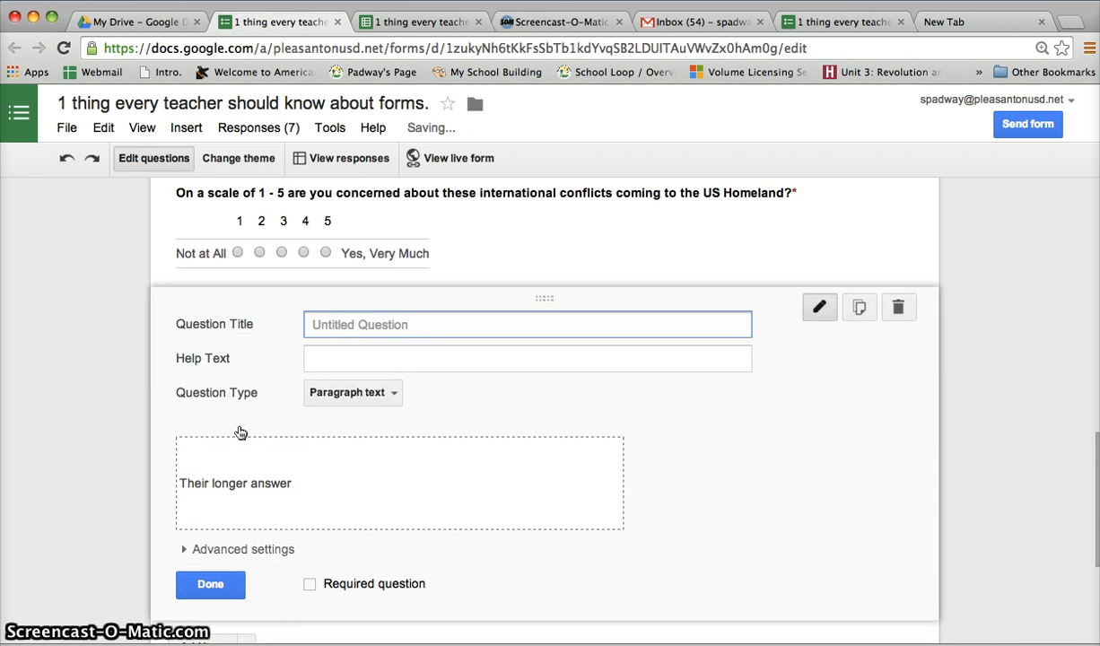
type("How would you adv")
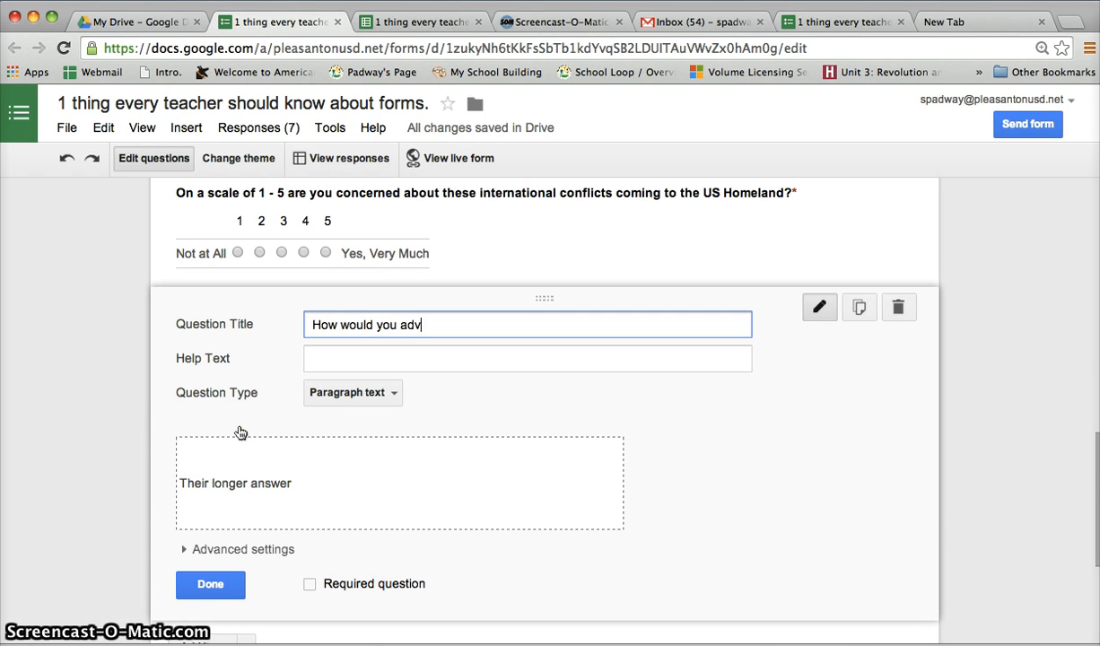
type("ise President Obama to deal with our foreig")
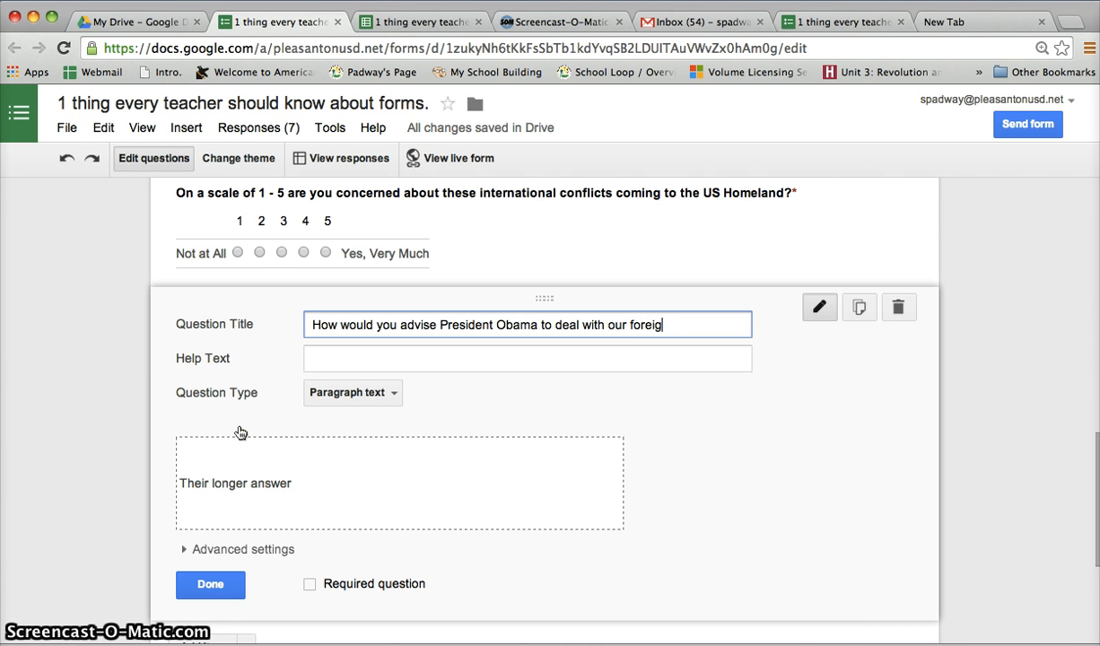
type("cy")
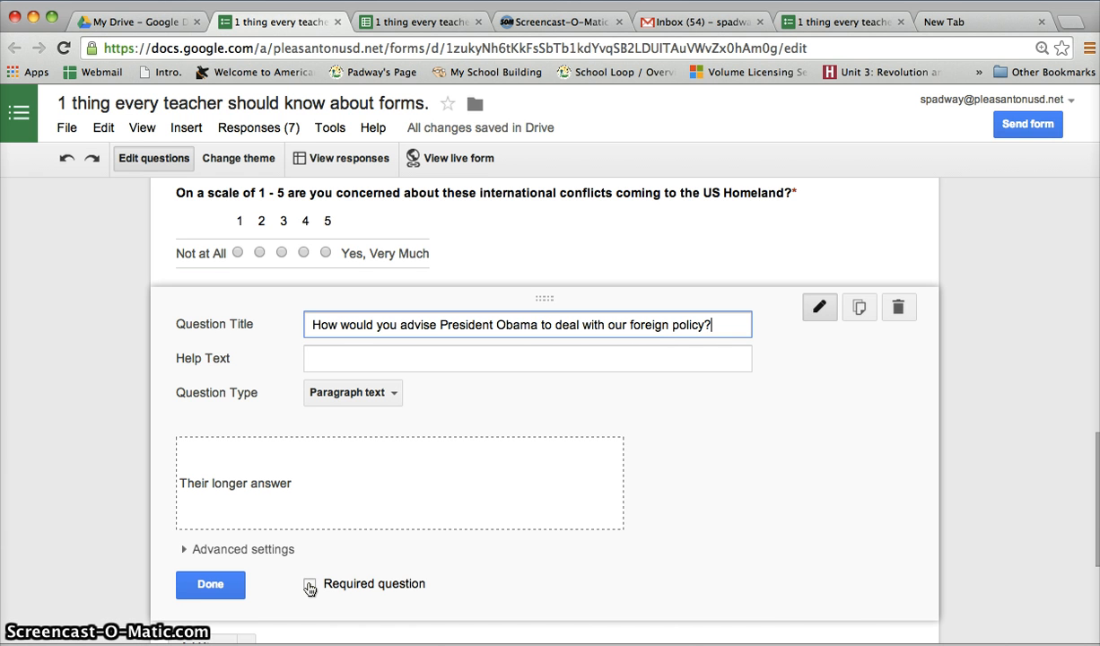
left_click(240, 584)
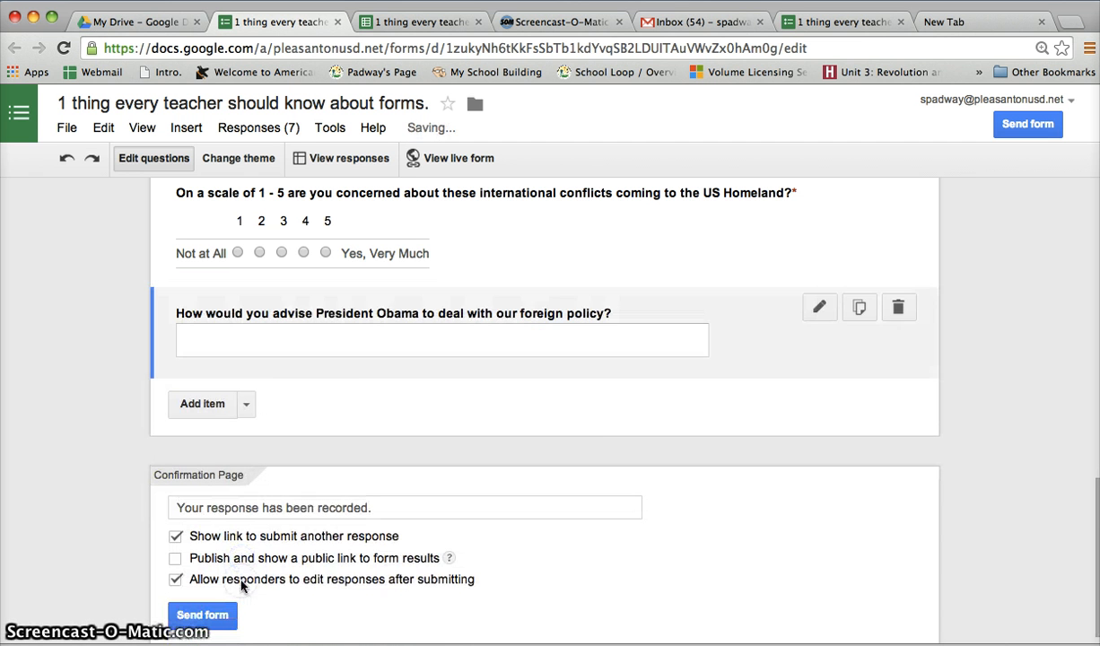
Add a paragraph text question titled "Explain in a paragraph which international issue do you think is of greatest concern and why?".
left_click(249, 403)
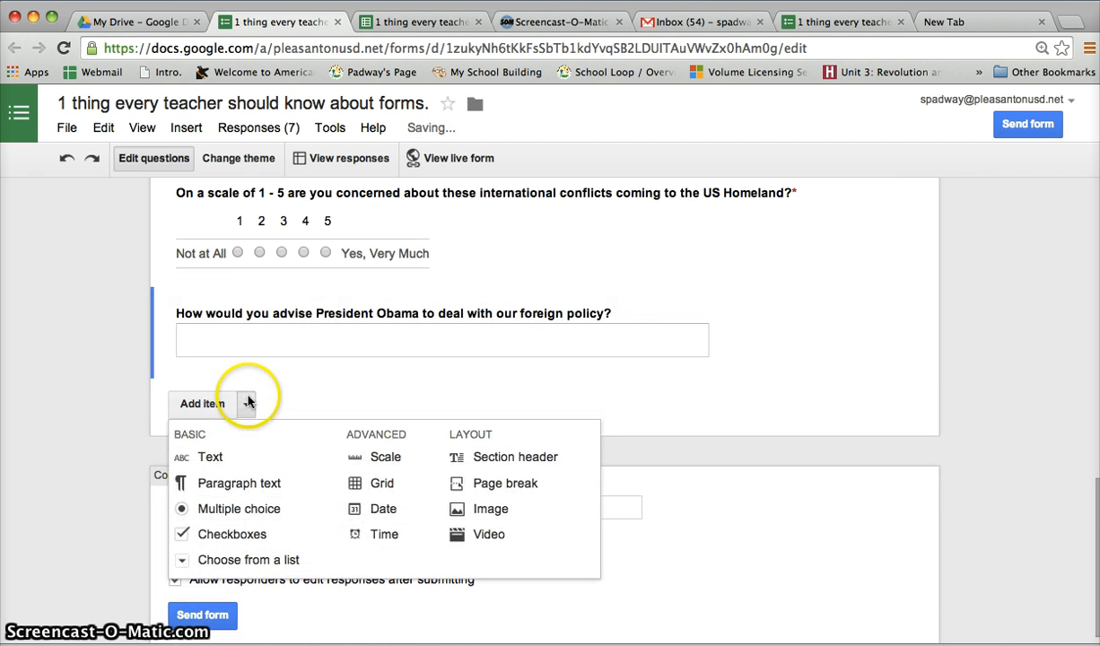
left_click(230, 483)
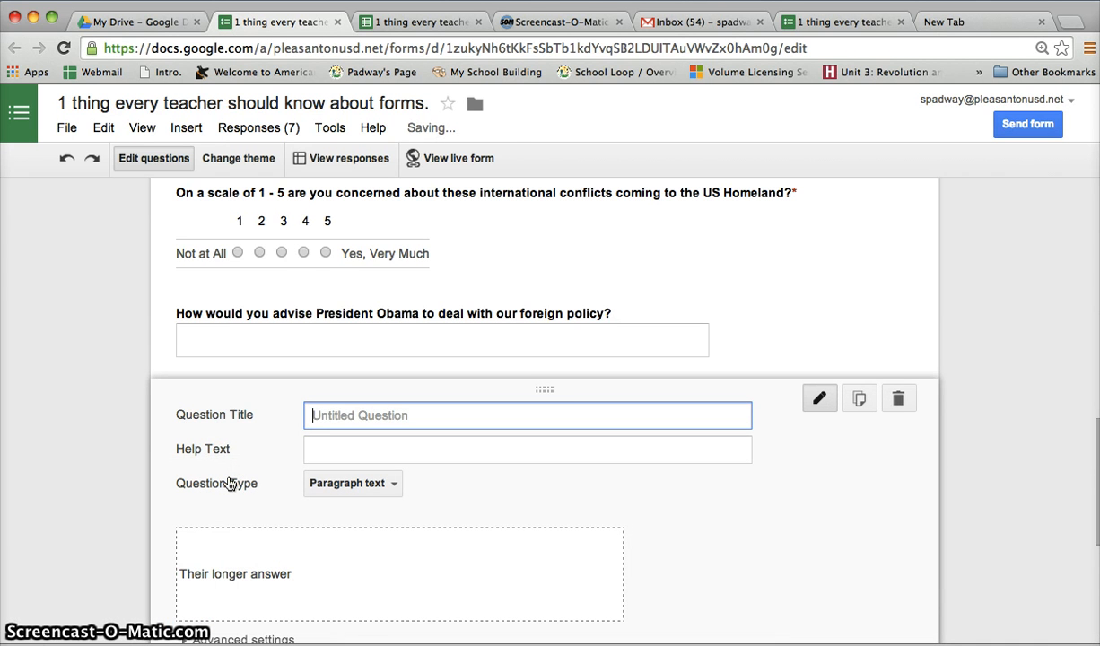
type("Expla")
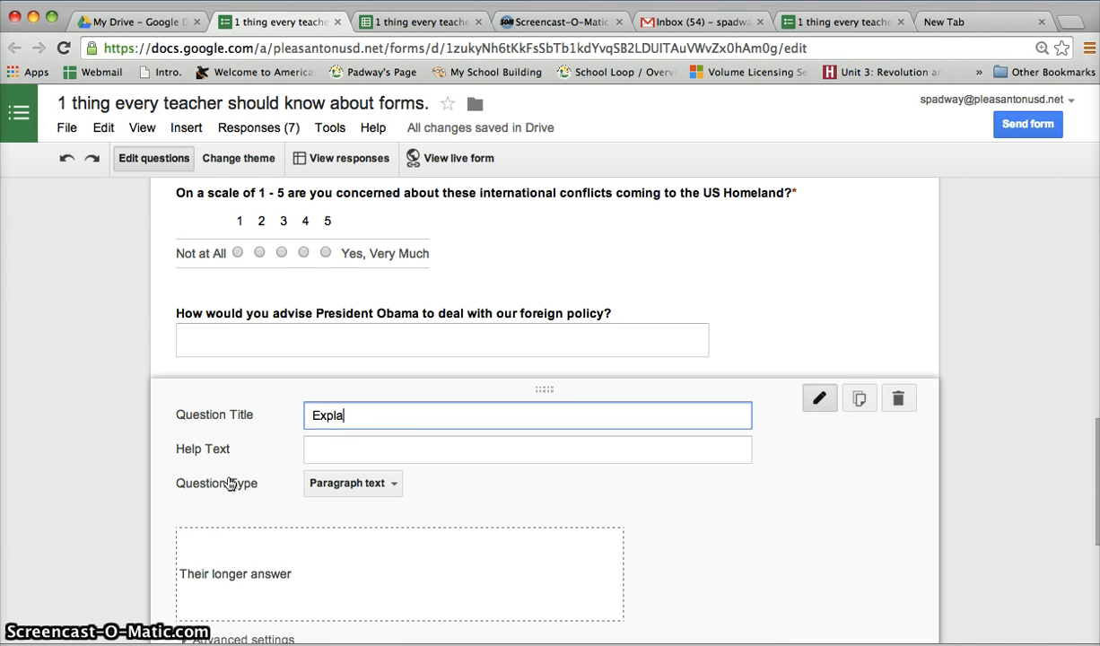
type("in in a paragraph which international issue")
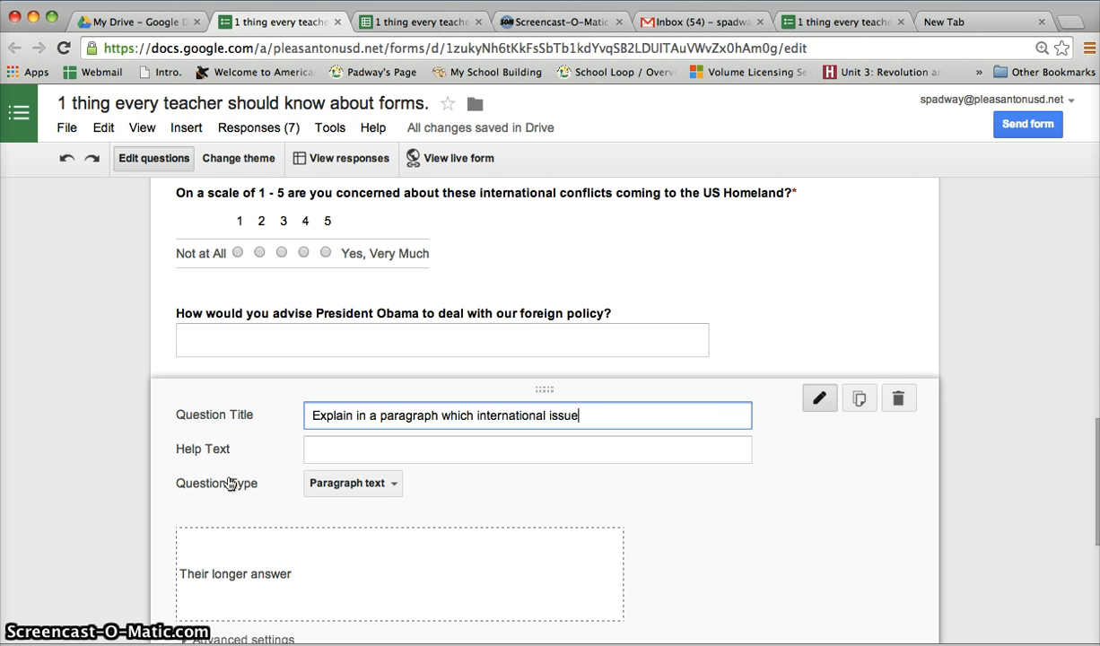
key("BackSpace")
key("BackSpace")
type("do you think is of")
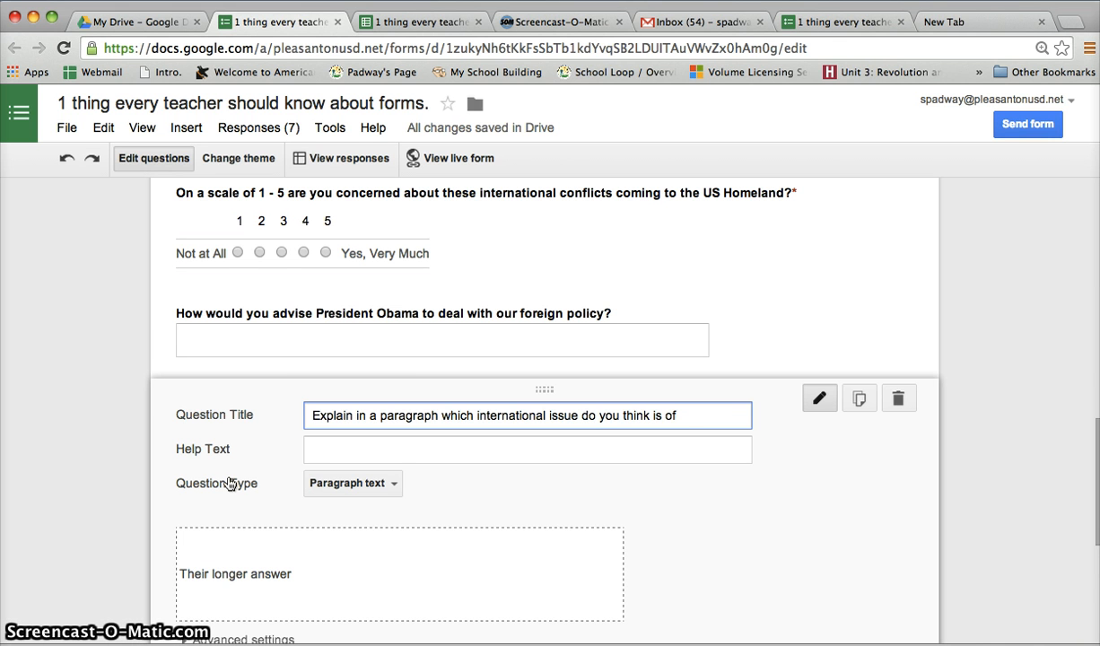
type(" greatest c")
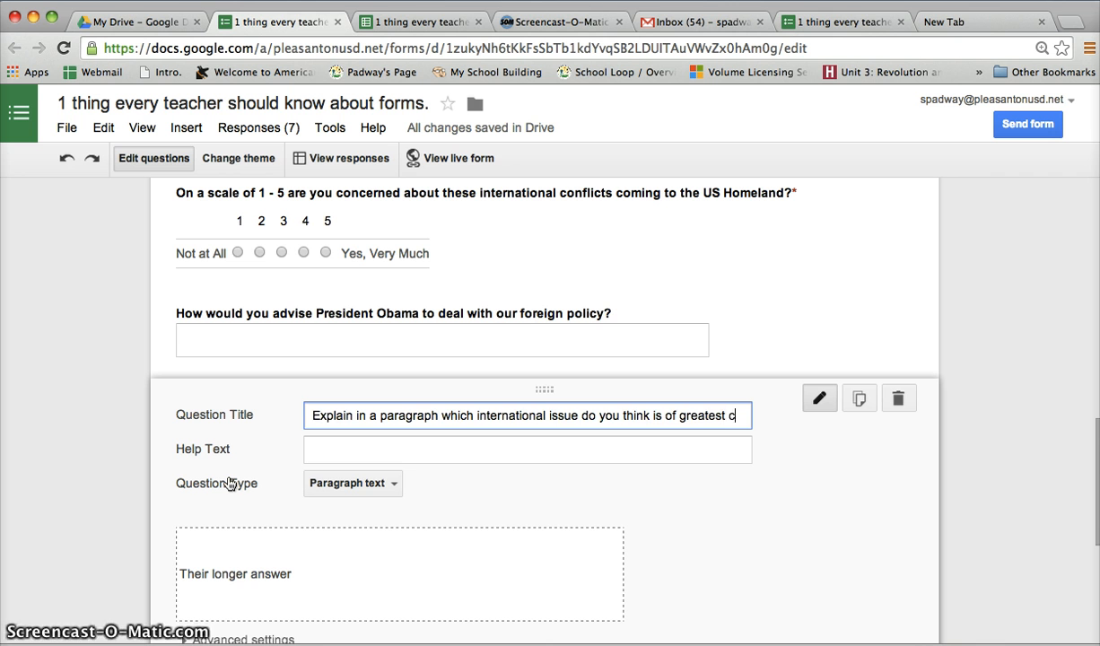
type("oncern and why?")
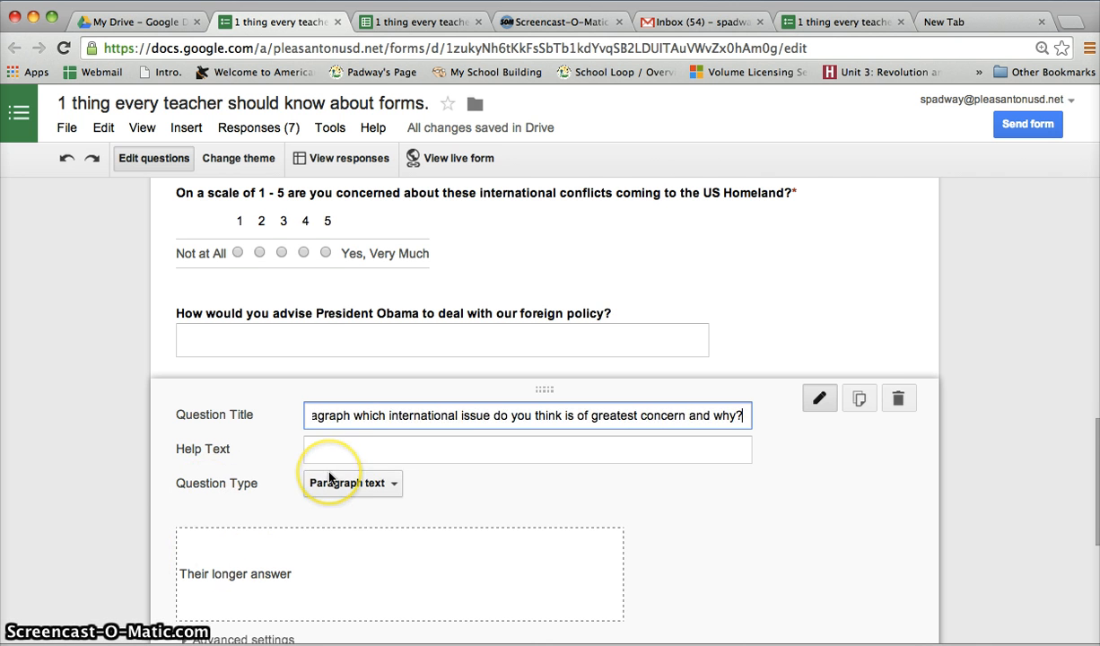
scroll(323, 471, "down", 3)
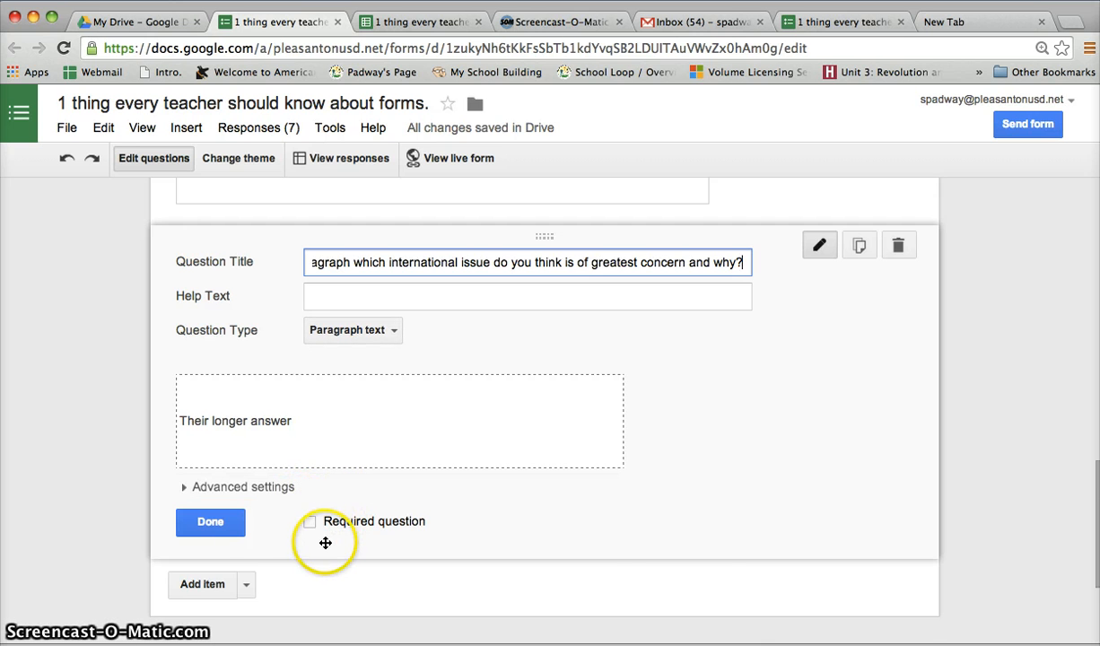
left_click(213, 524)
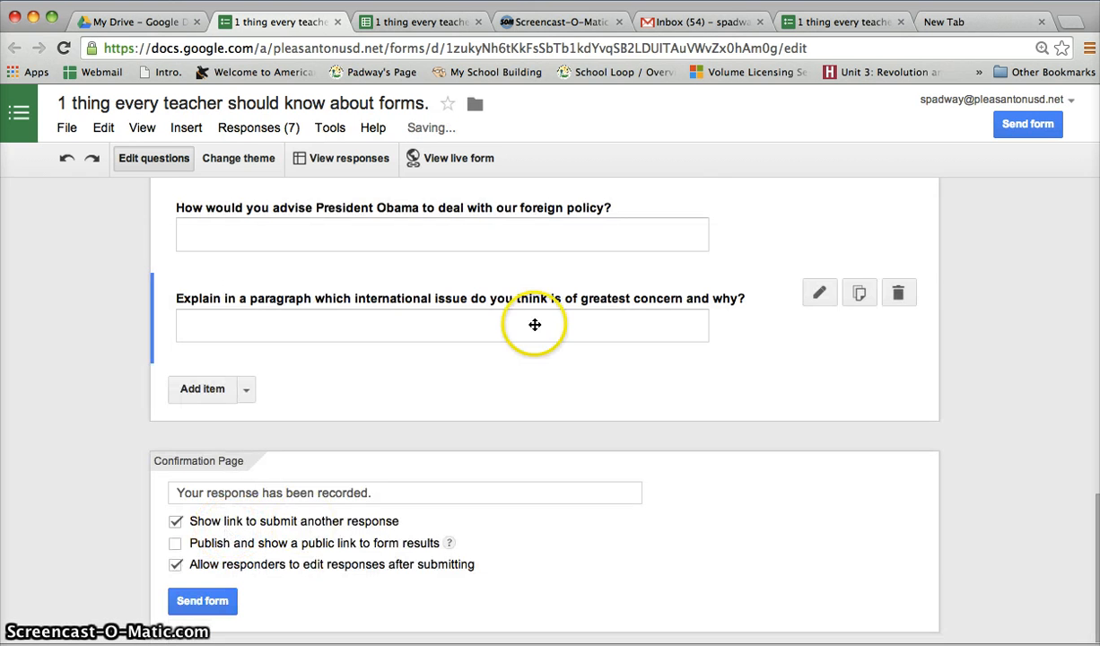
Look over the form's questions and confirmation page options and open the live form.
scroll(535, 325, "up", 3)
scroll(535, 325, "up", 10)
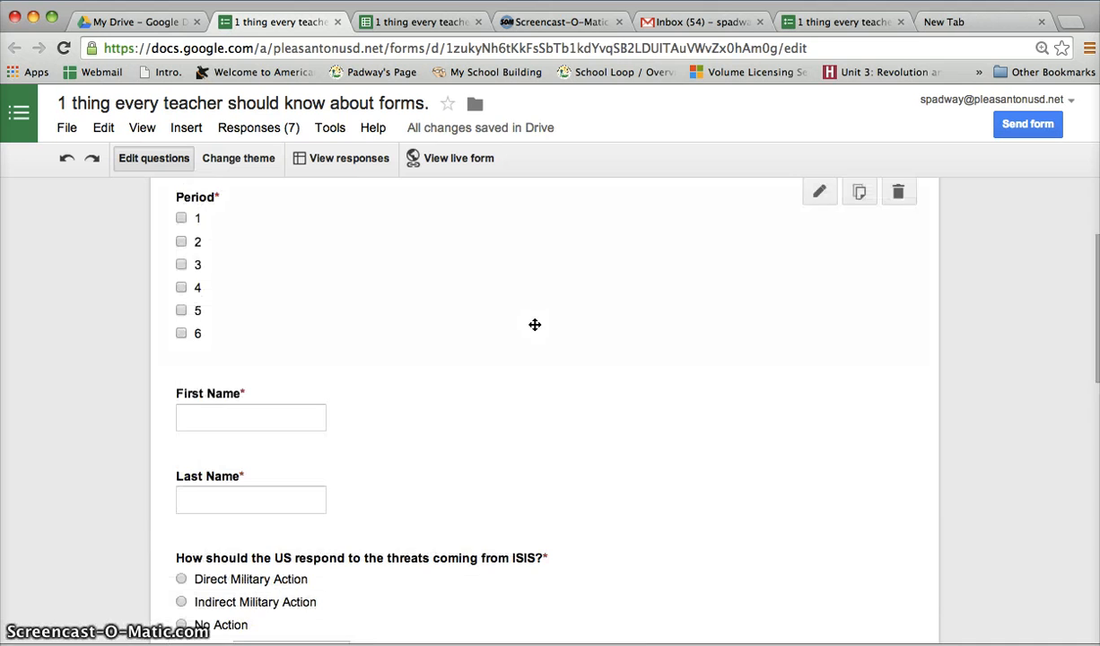
scroll(446, 431, "down", 10)
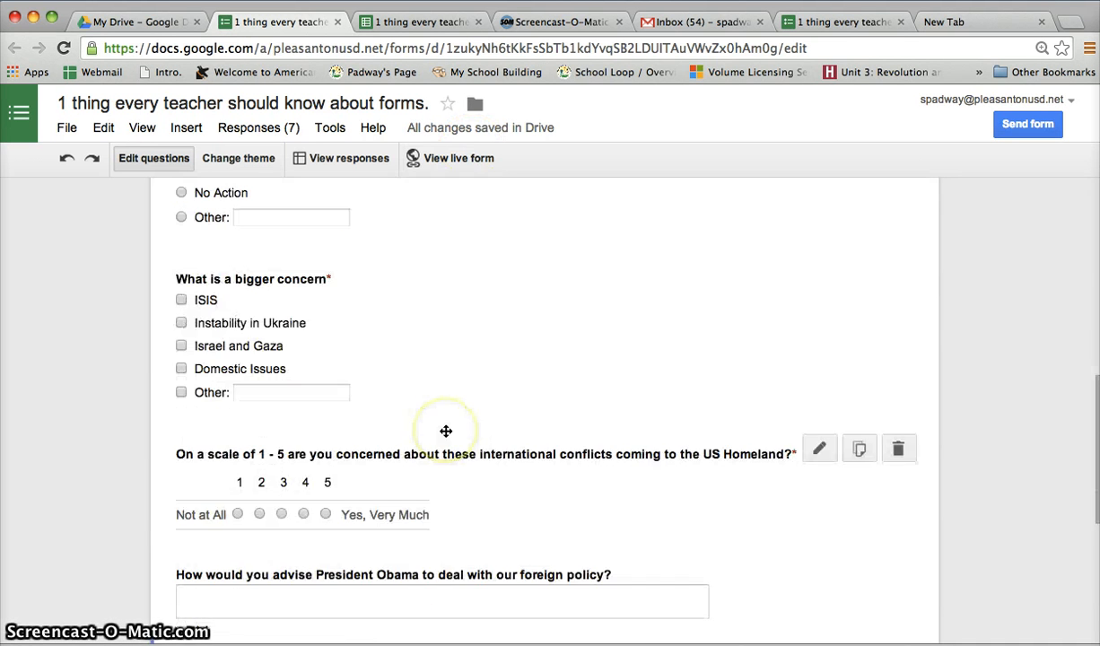
scroll(446, 431, "down", 2)
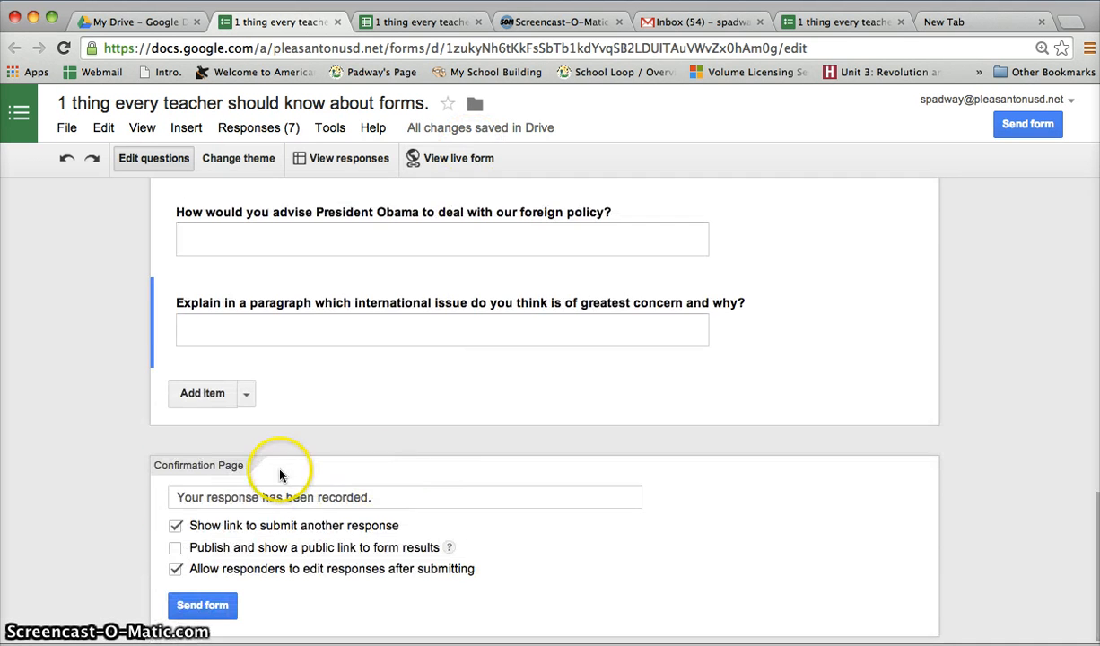
left_click(175, 570)
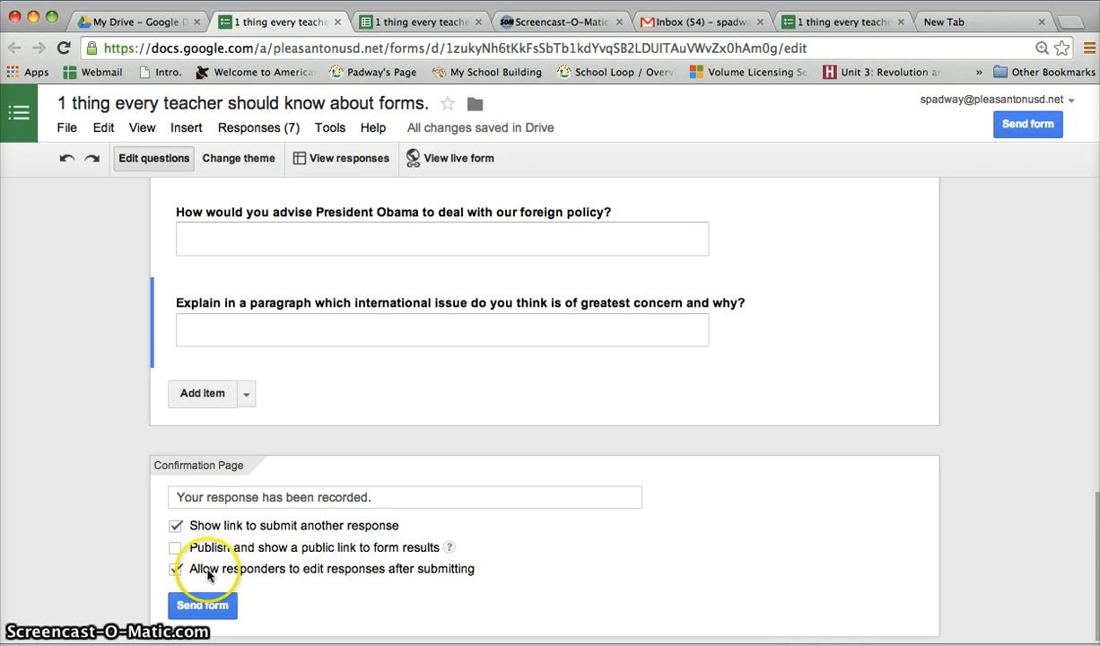
scroll(209, 561, "up", 15)
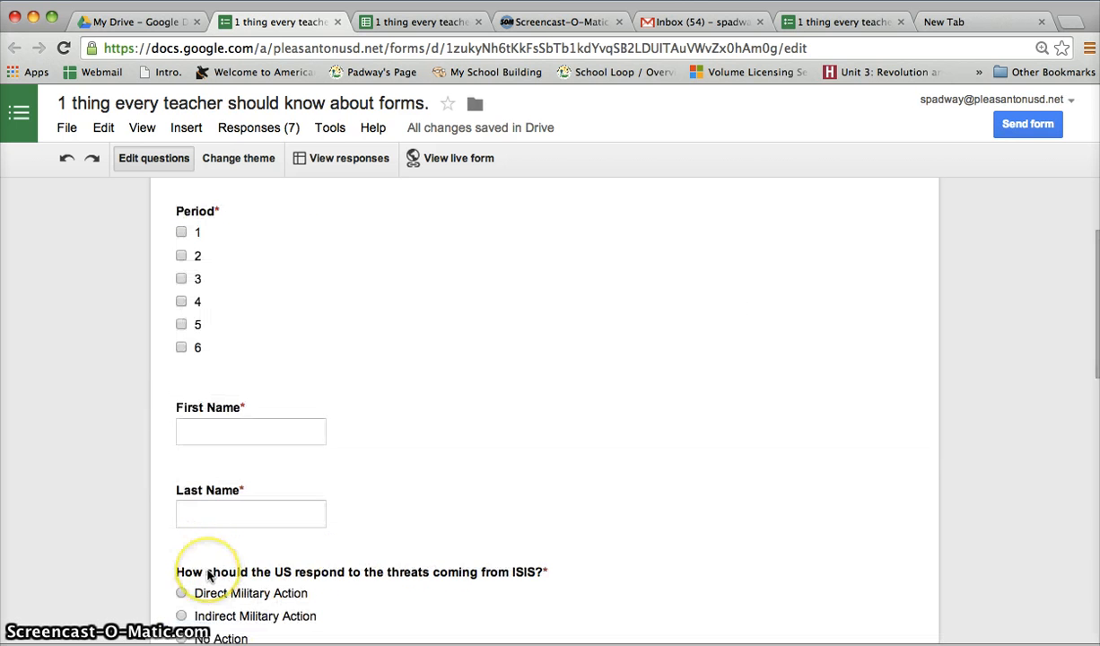
left_click(464, 158)
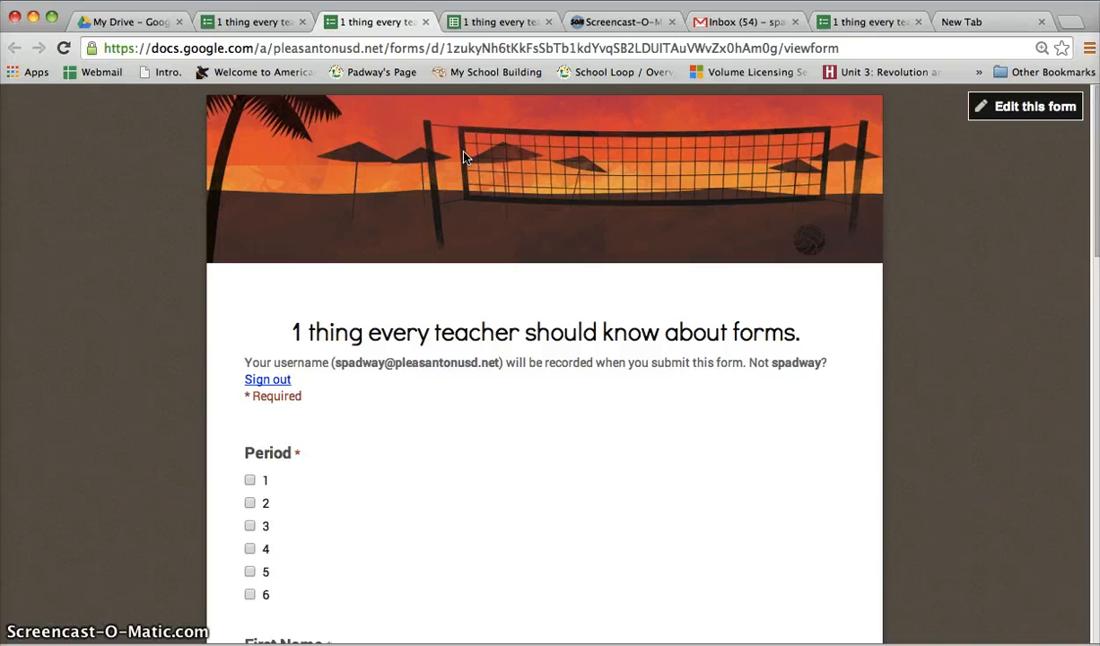
Select period 2 in the live form and fill in the respondent's first and last name.
left_click(250, 503)
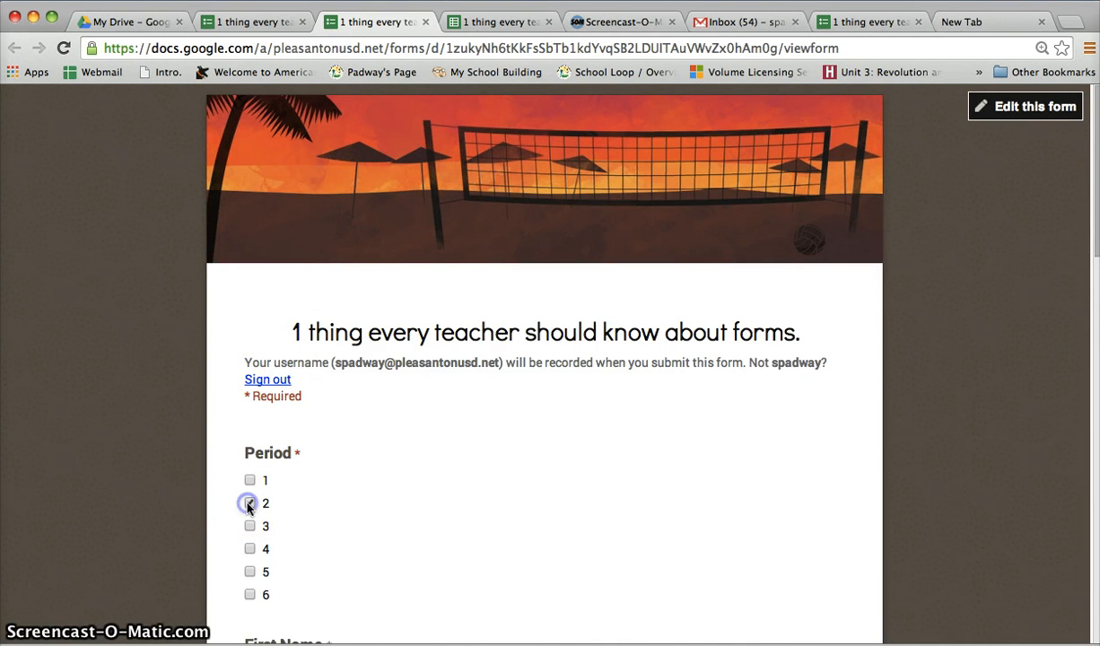
scroll(249, 503, "down", 3)
left_click(276, 513)
type("Mr")
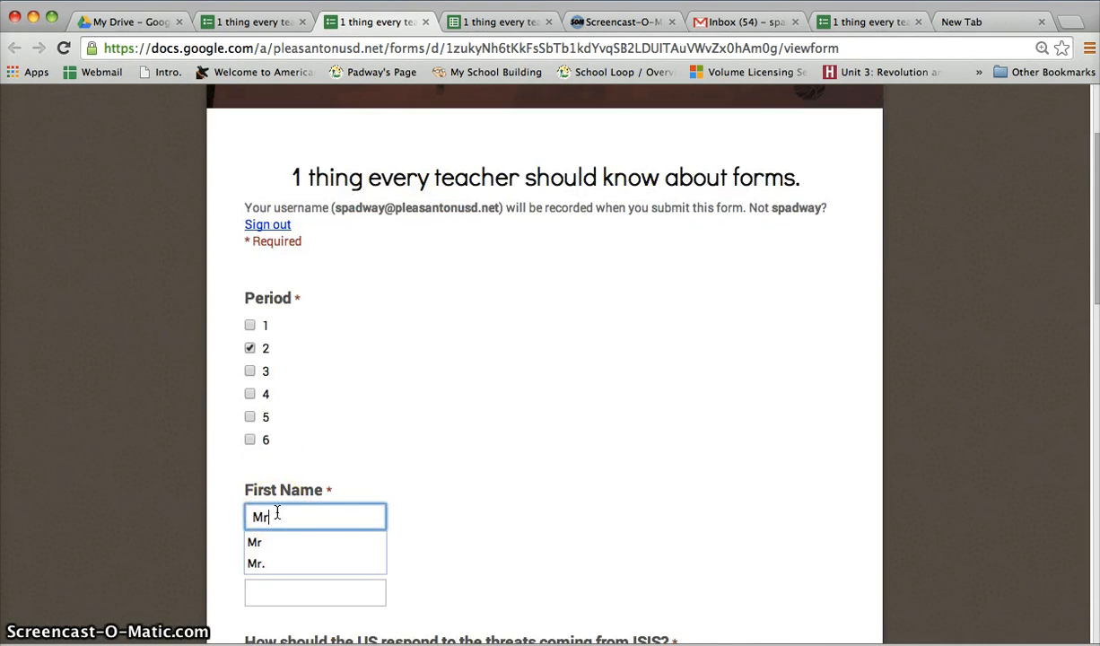
key("Tab")
type("Padway")
Answer the ISIS response question with Indirect Military Action, the bigger concern with Instability in Ukraine, and the homeland concern scale with 2.
scroll(276, 513, "down", 6)
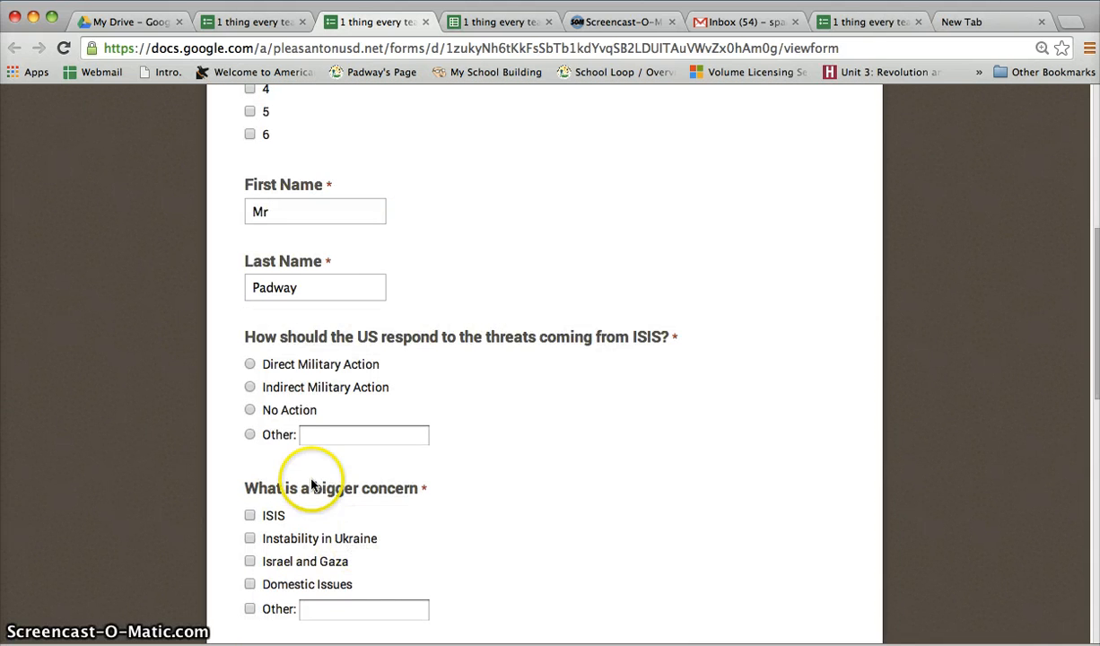
left_click(251, 388)
scroll(250, 390, "down", 4)
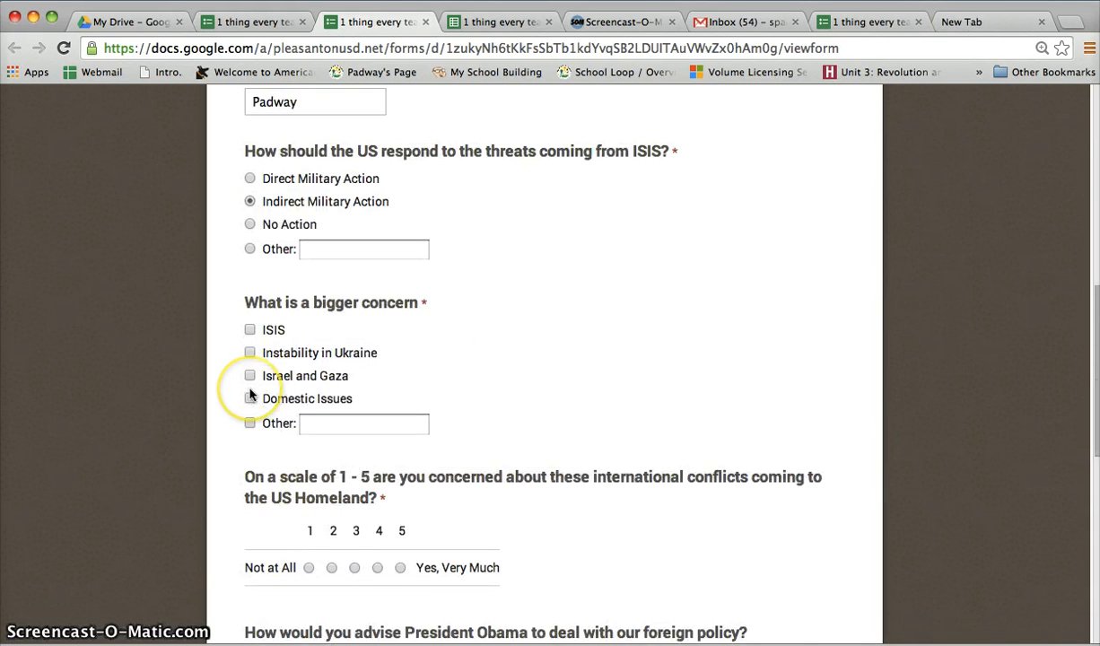
left_click(251, 353)
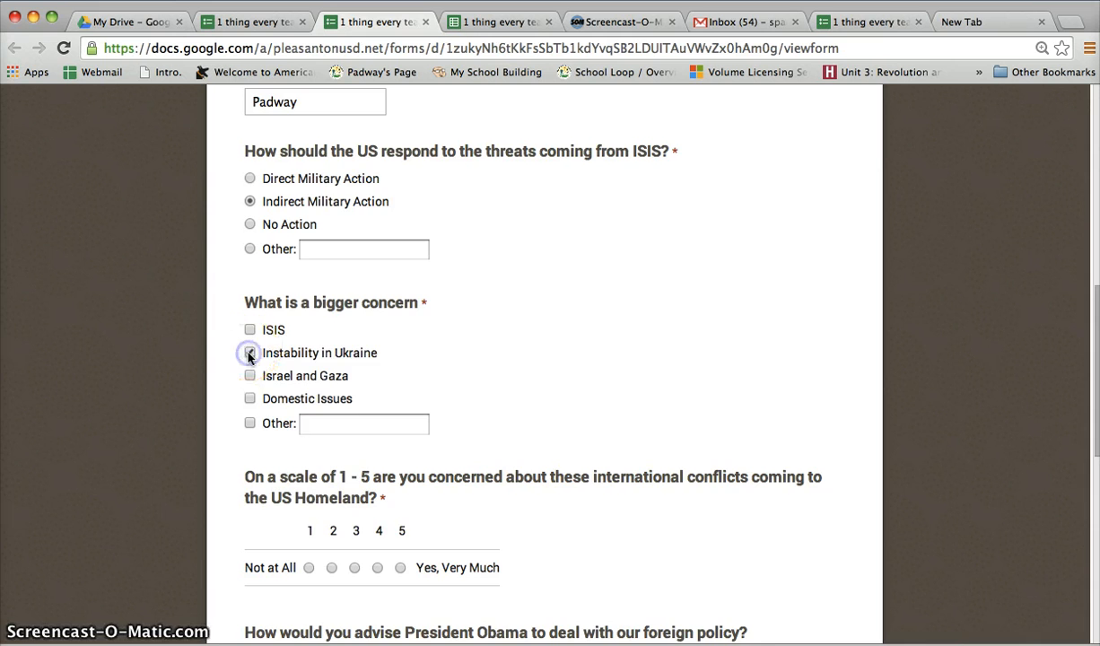
scroll(247, 355, "down", 4)
left_click(332, 377)
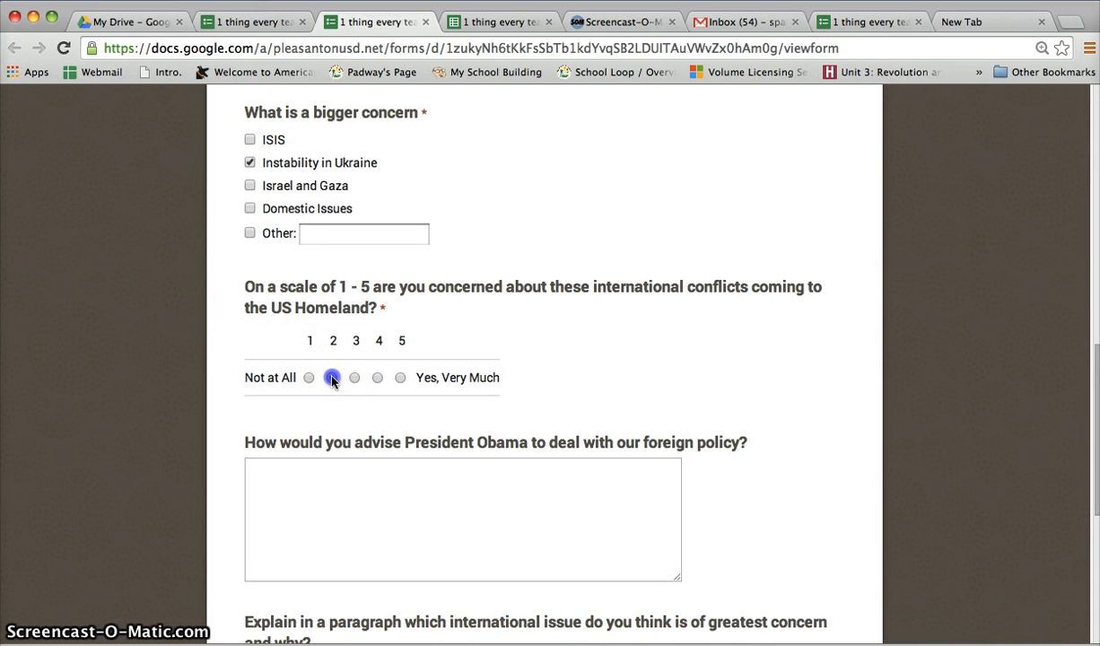
Fill the answer about advising President Obama on foreign policy with a long line of random placeholder characters.
left_click(331, 483)
type("sadlfkjl'aksdjflkasjdfkl")
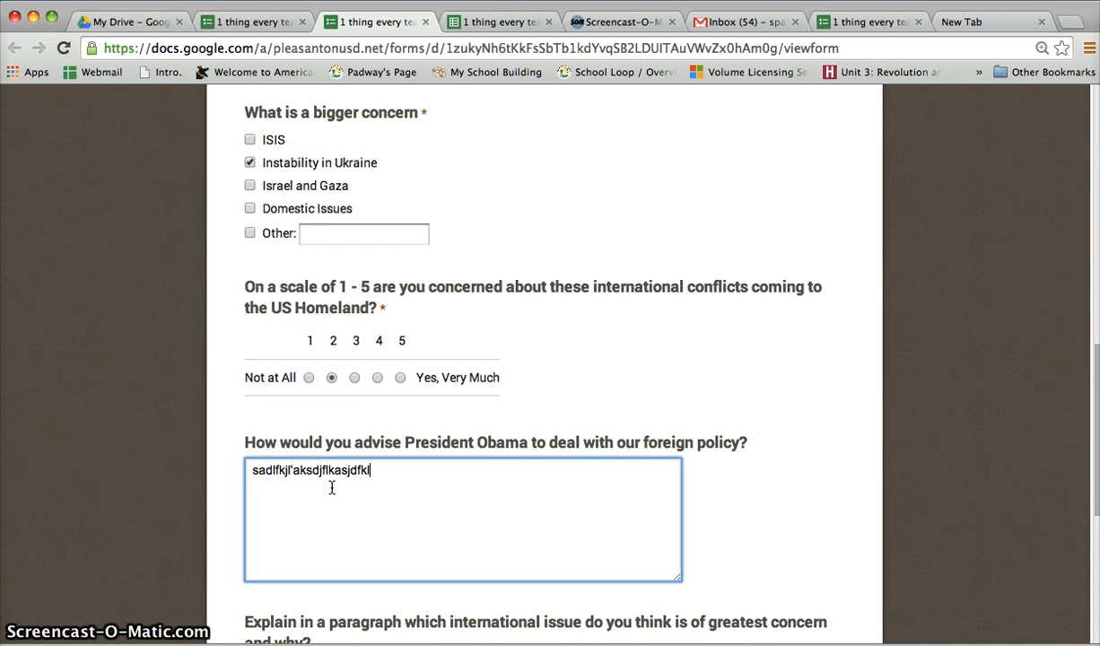
type("jaslkdf'laksdjfl'kajsdlfkja'slkdalksdfj/laksdjf'laksdf")
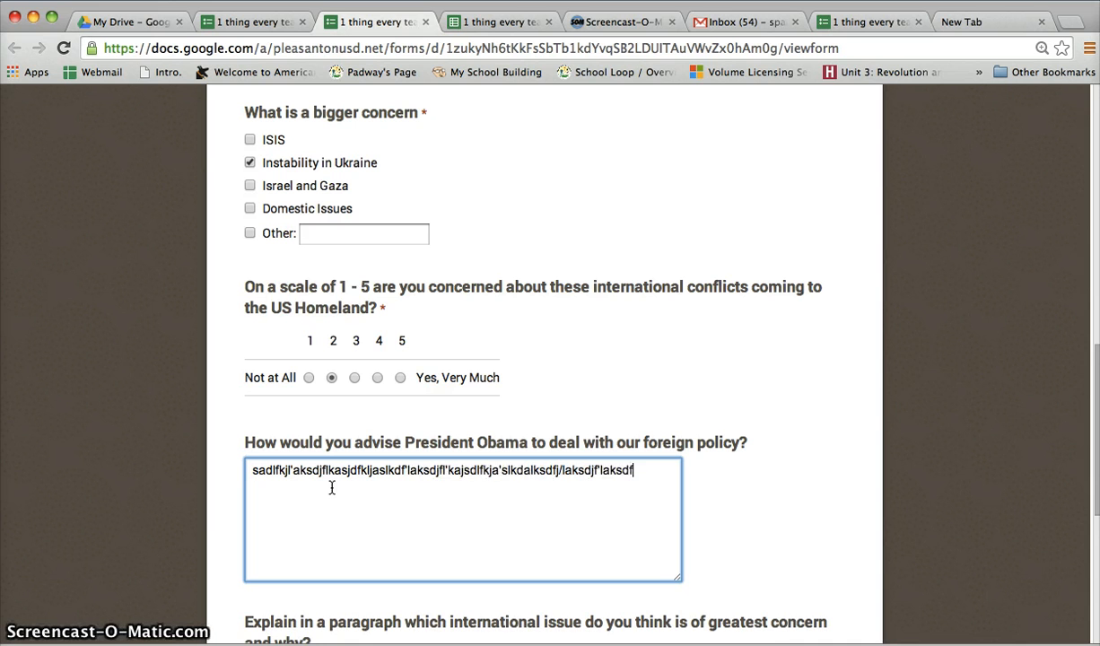
Leave the greatest-concern paragraph answer blank and enable sending a copy of the responses.
scroll(331, 487, "down", 4)
left_click(295, 518)
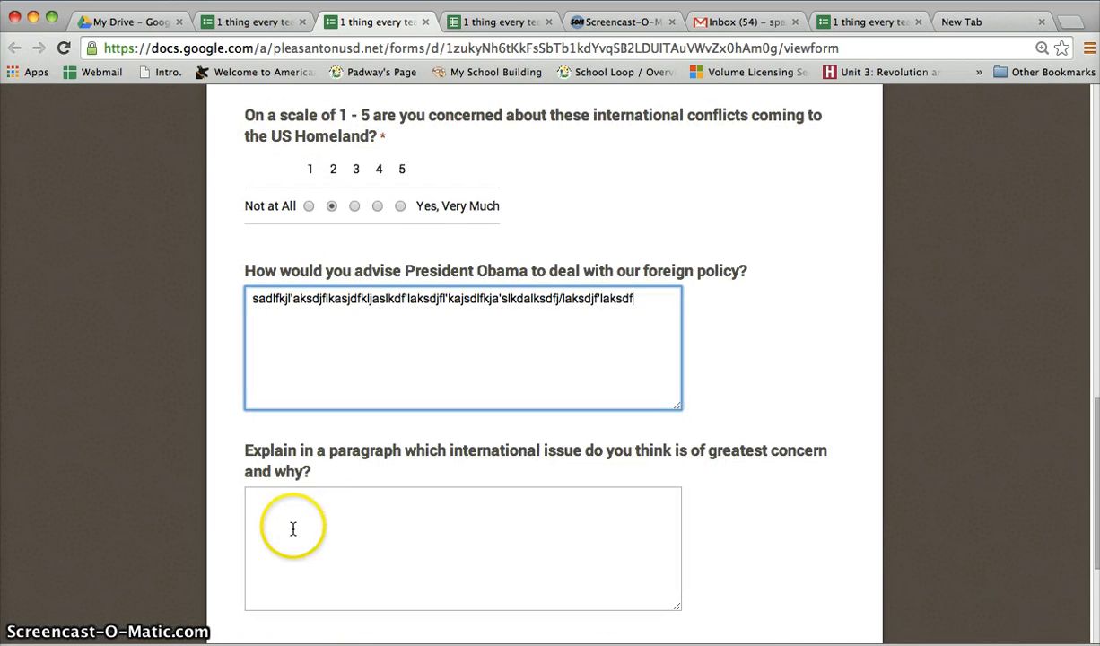
scroll(295, 516, "down", 1)
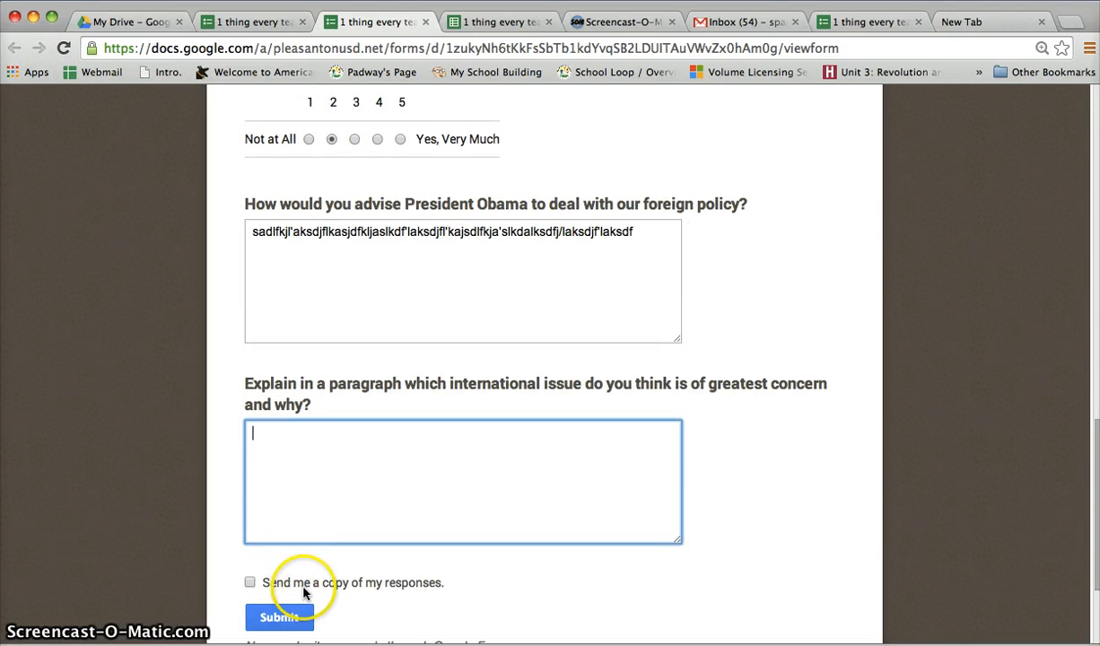
scroll(299, 617, "down", 1)
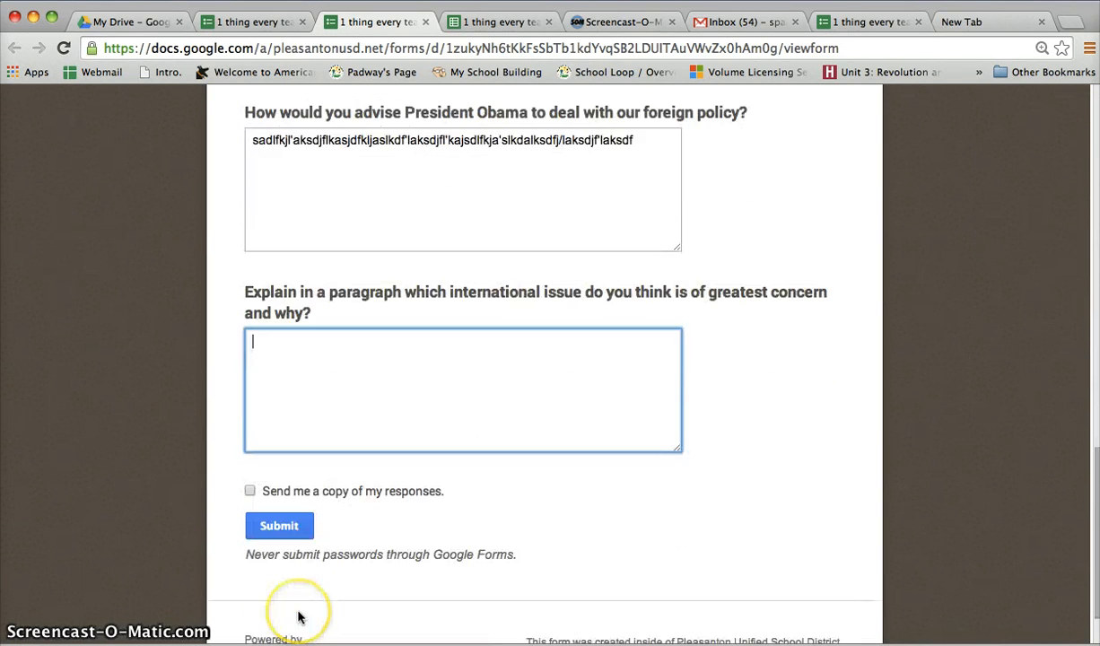
left_click(250, 492)
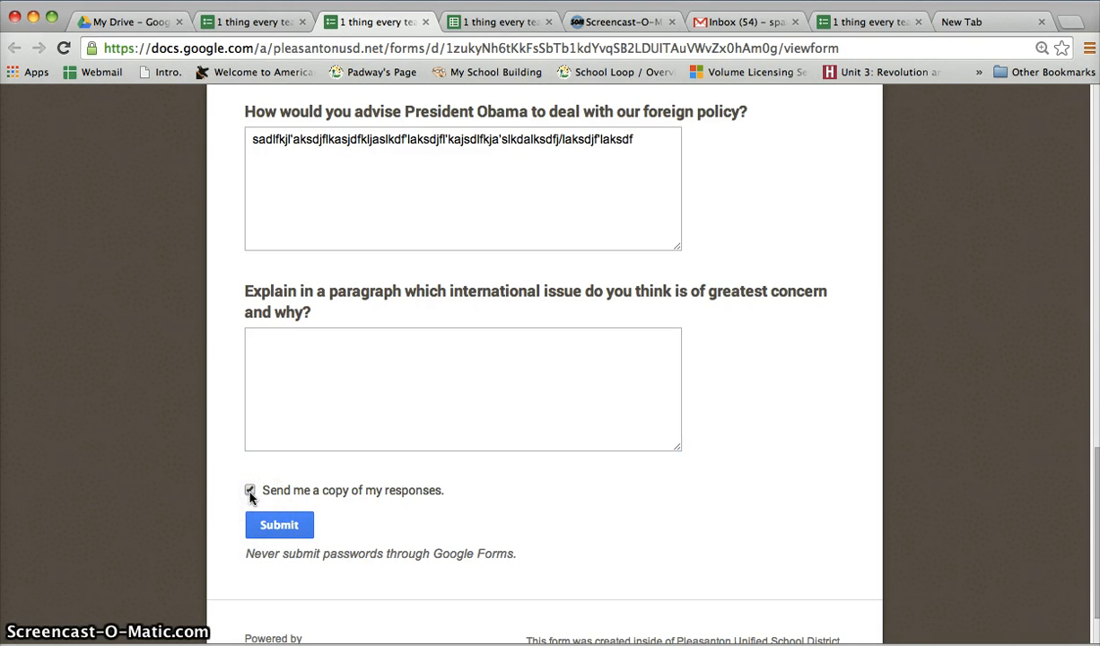
Submit the completed form and open the recorded response for editing.
left_click(260, 528)
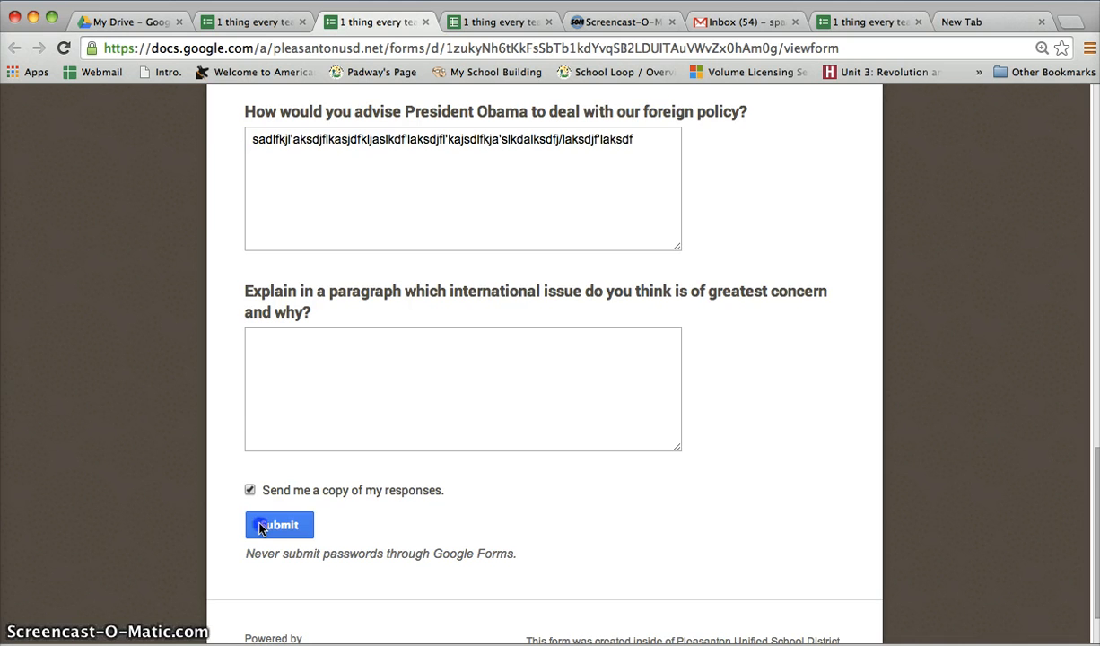
left_click(261, 529)
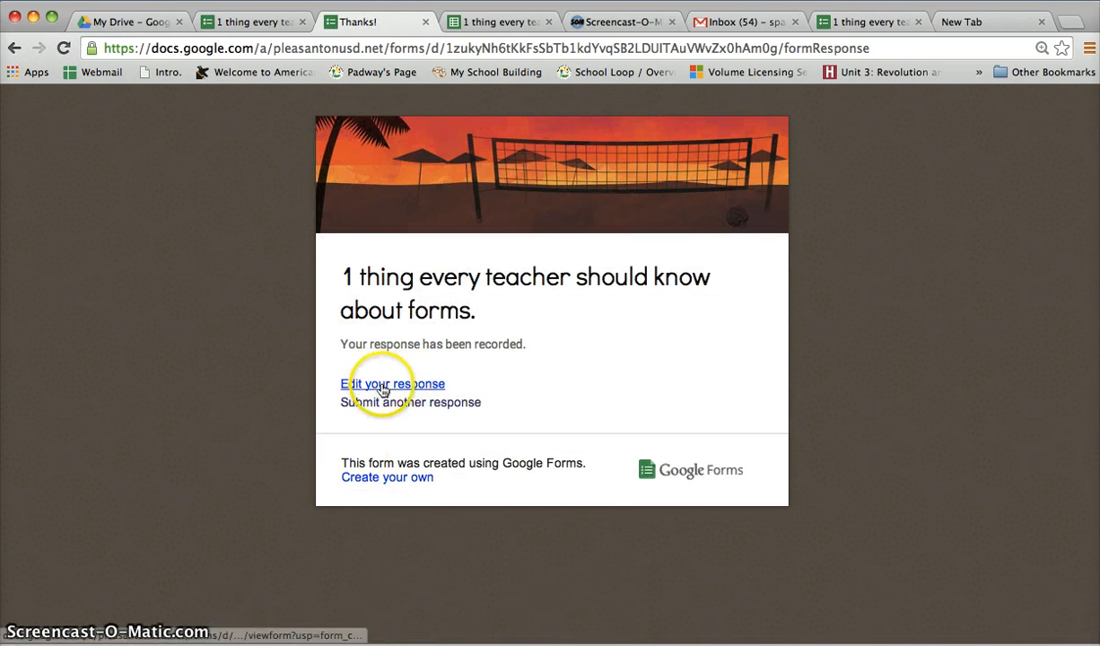
left_click(420, 384)
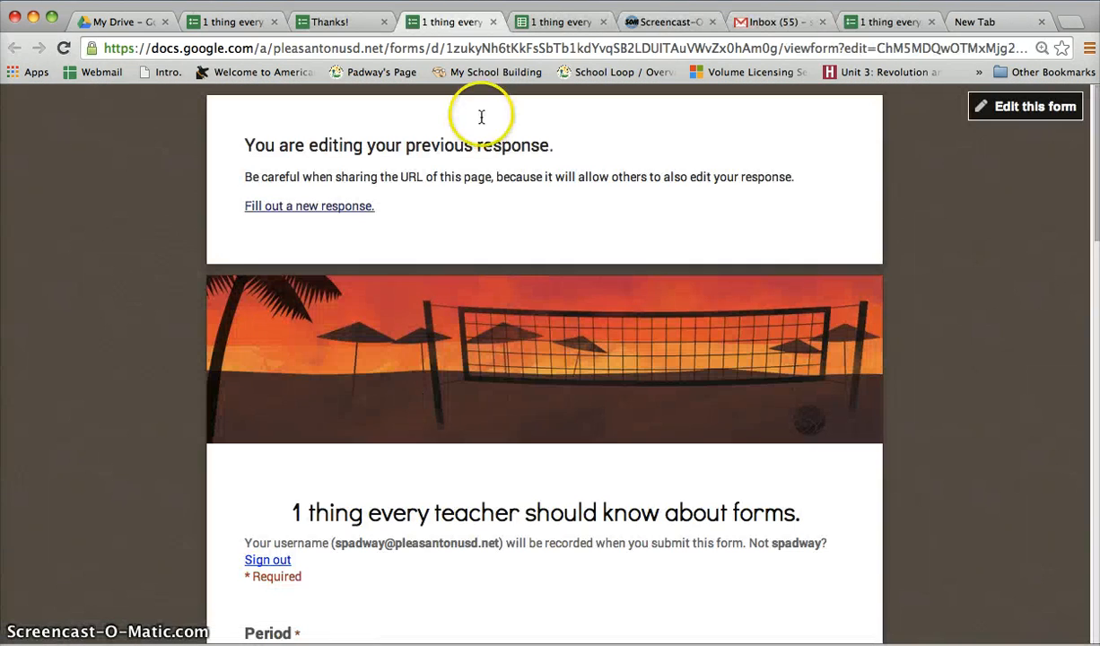
Highlight the web address of the response-editing page and review the prefilled answers below it.
left_click(473, 51)
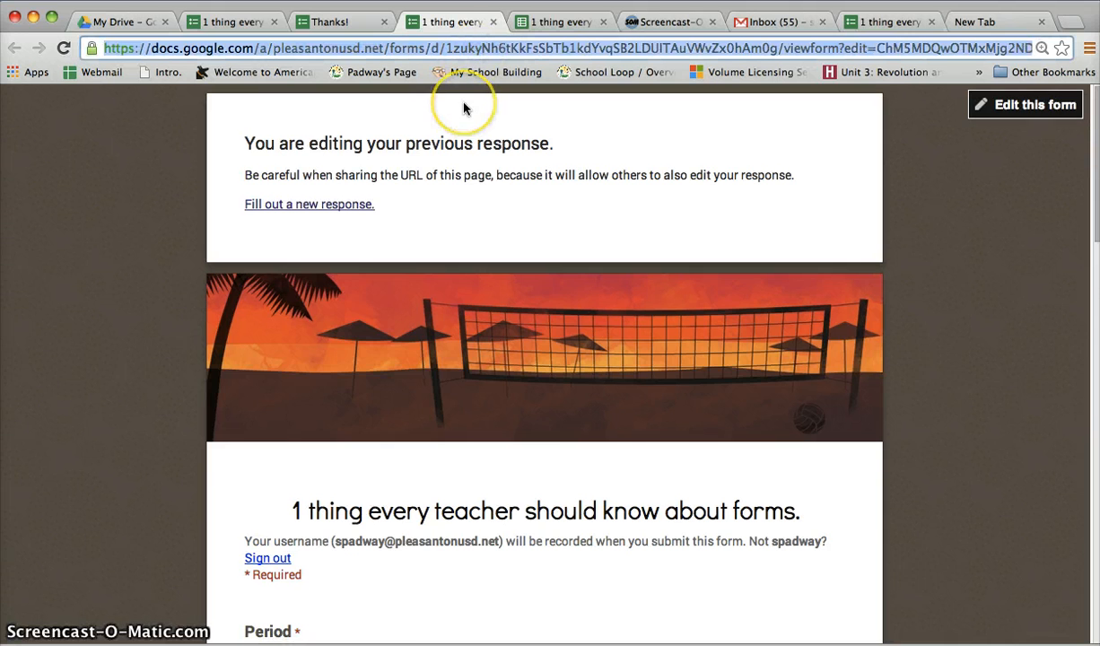
scroll(464, 107, "down", 6)
scroll(463, 107, "down", 5)
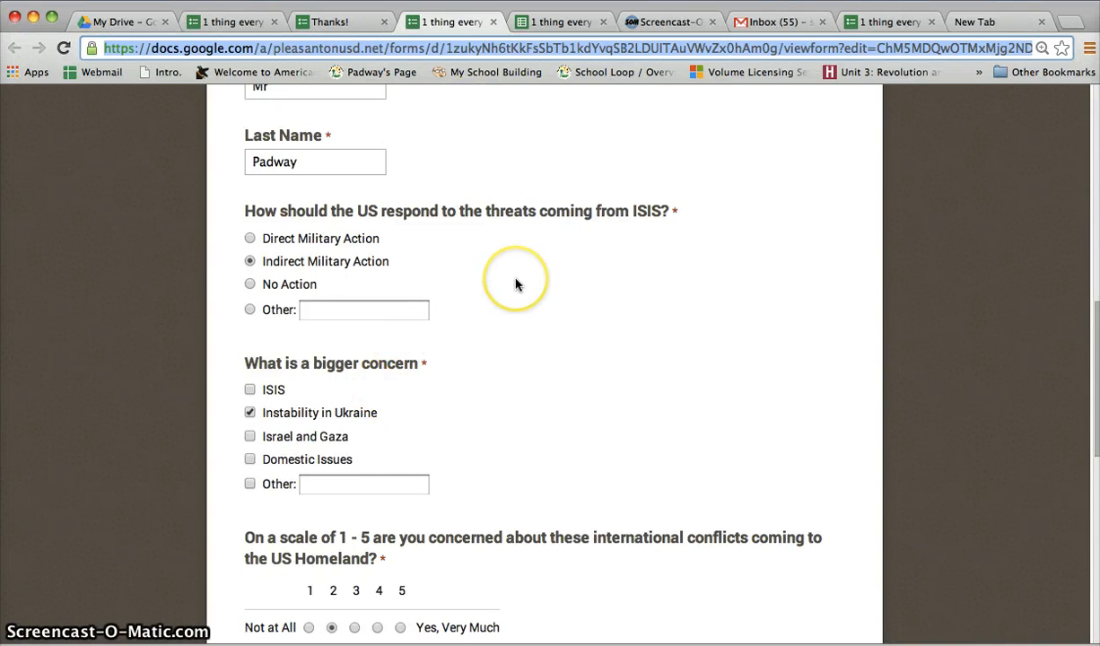
scroll(516, 285, "up", 10)
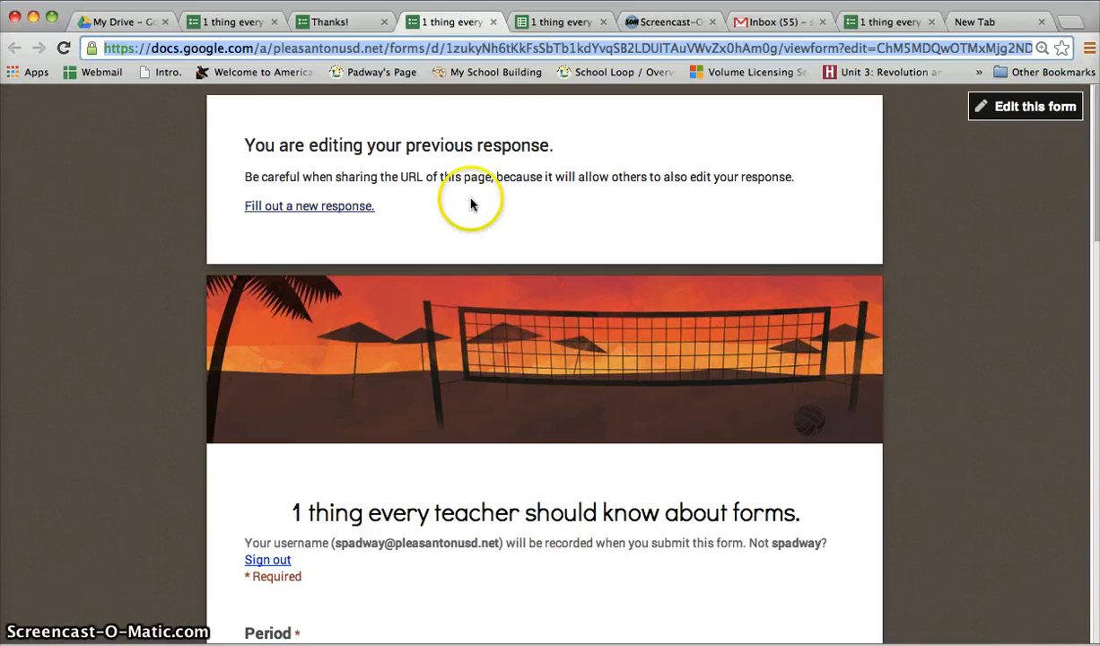
Switch to the responses spreadsheet and inspect the new response's foreign policy answer in cell J10.
left_click(536, 25)
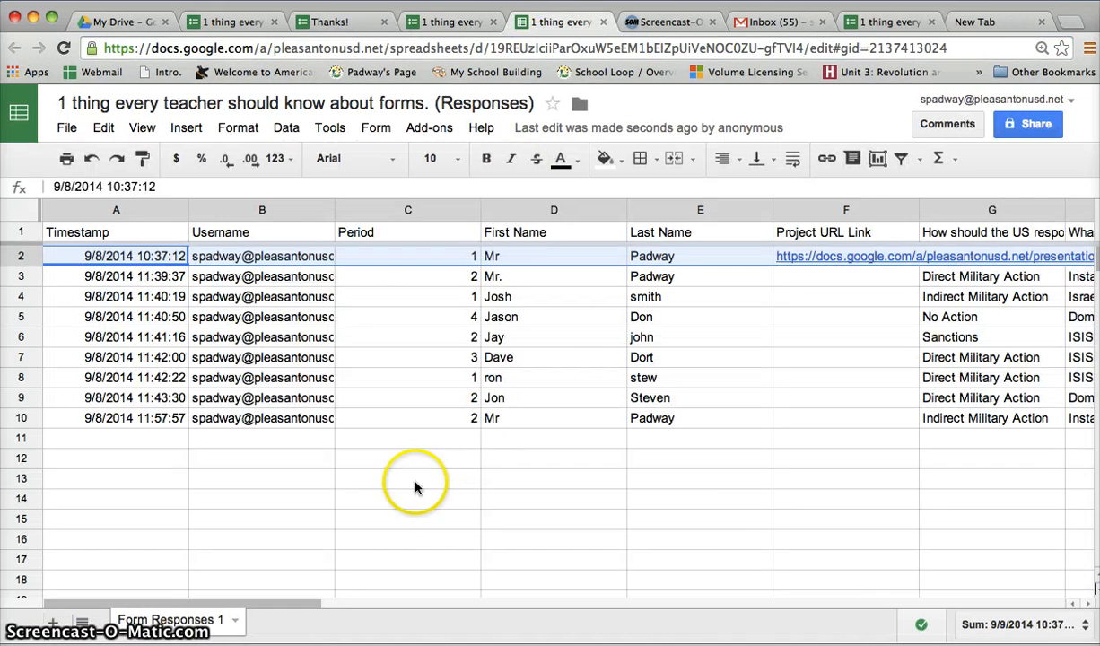
scroll(290, 444, "right", 10)
scroll(592, 458, "right", 10)
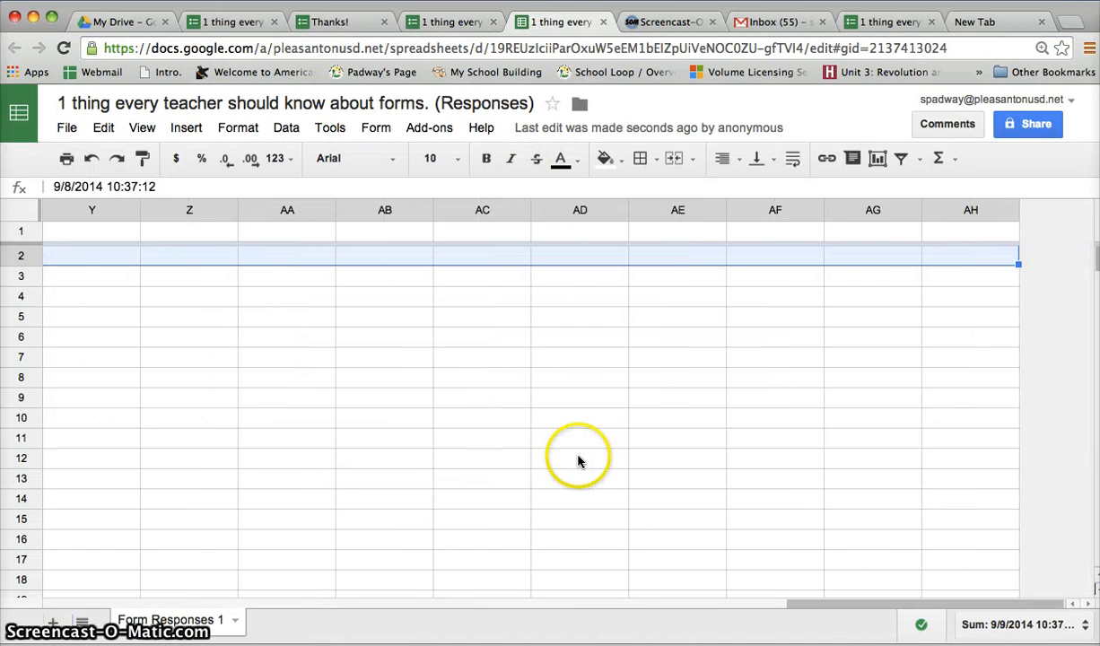
scroll(577, 459, "left", 15)
scroll(577, 461, "right", 4)
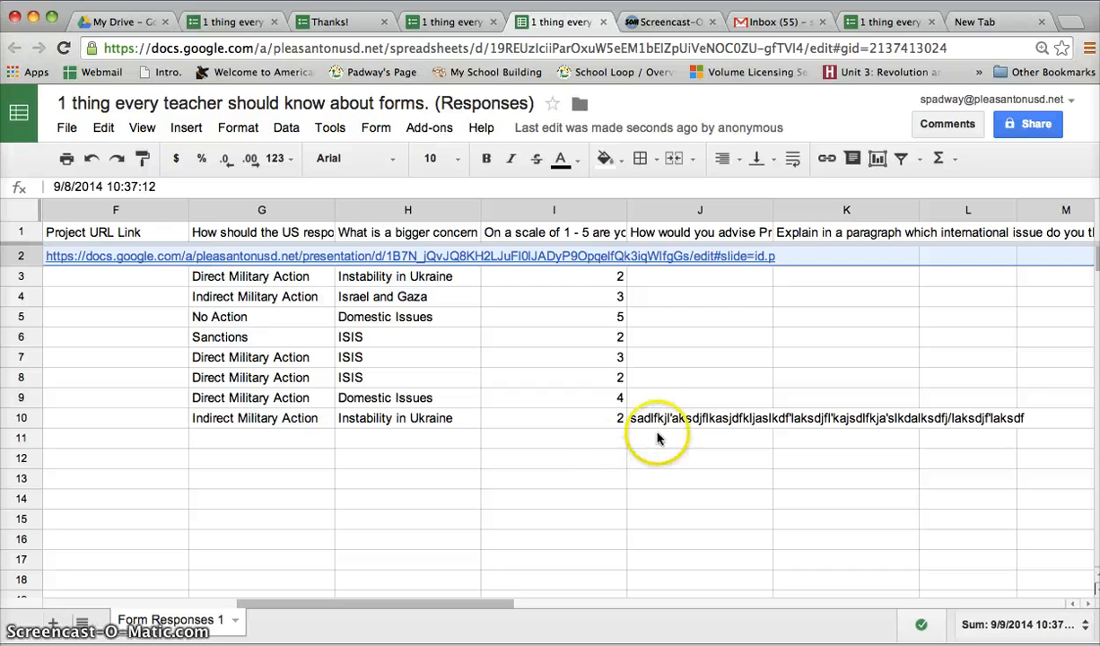
left_click(686, 417)
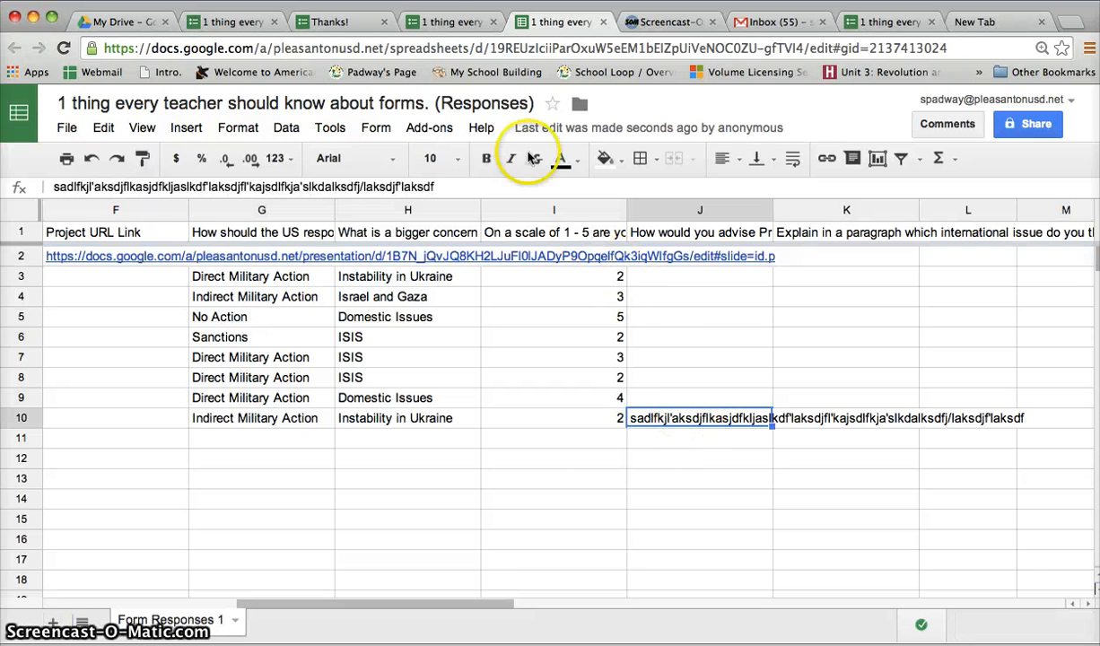
Replace the submitted response's answer about advising President Obama with "Hello Today is a great day" and submit the edited form.
left_click(429, 27)
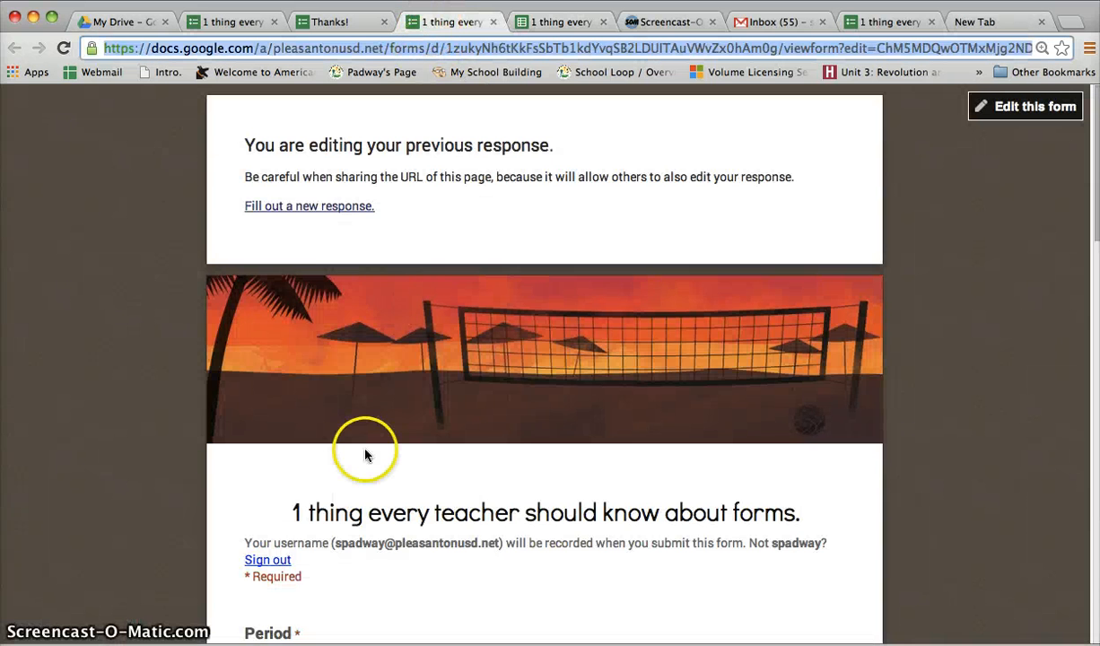
scroll(362, 446, "down", 15)
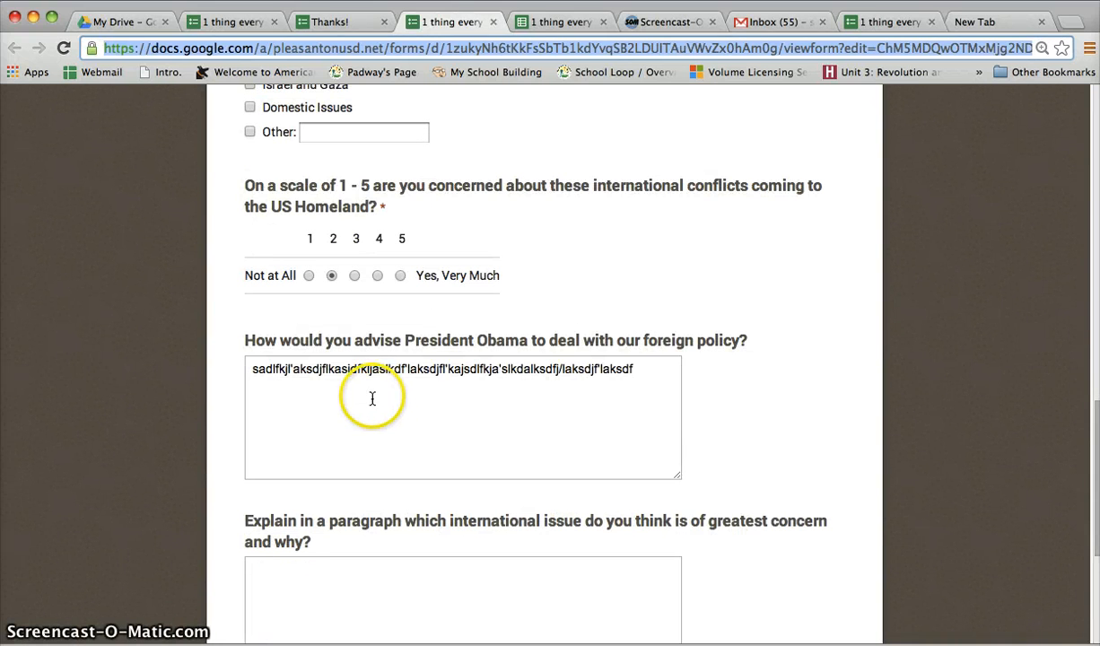
triple_click(371, 368)
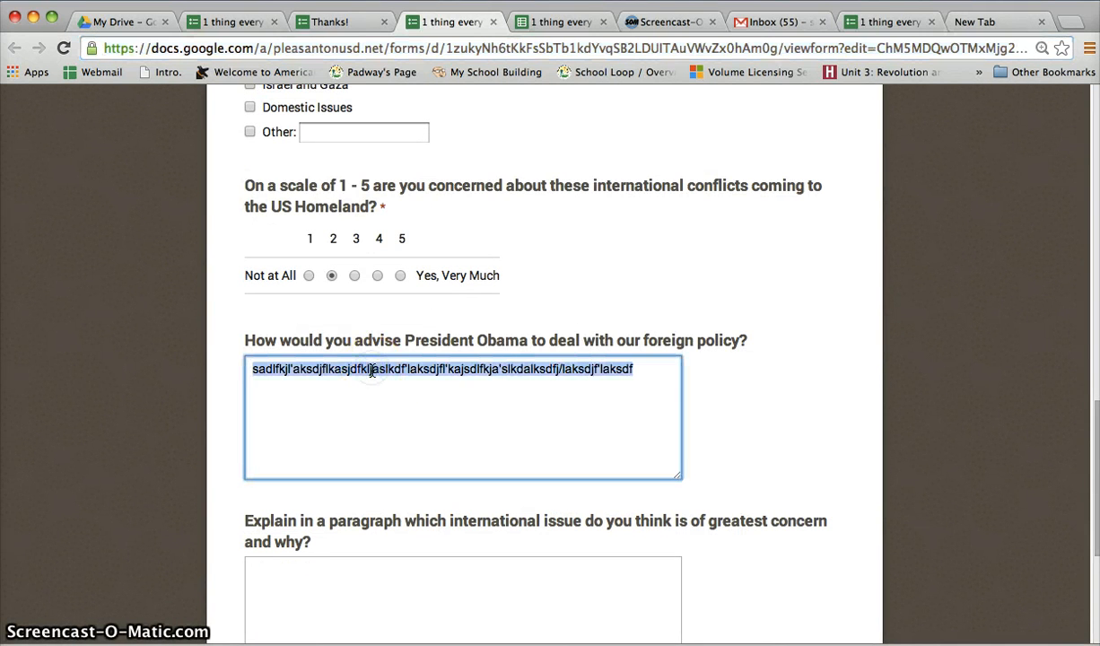
type("Hello Today is a great day")
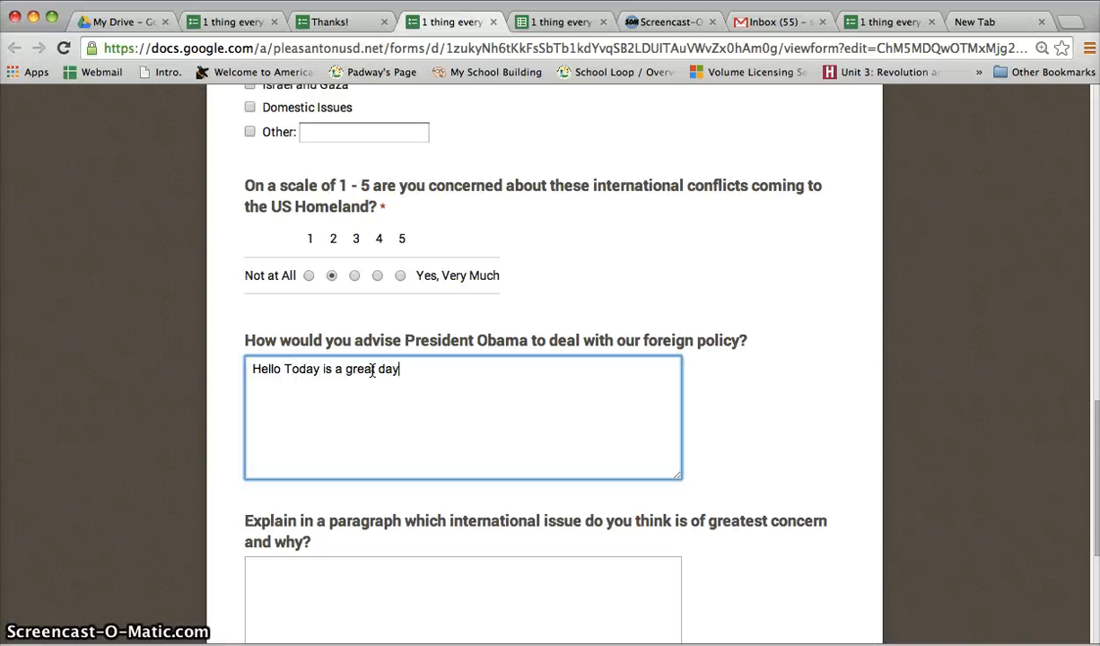
scroll(372, 369, "down", 4)
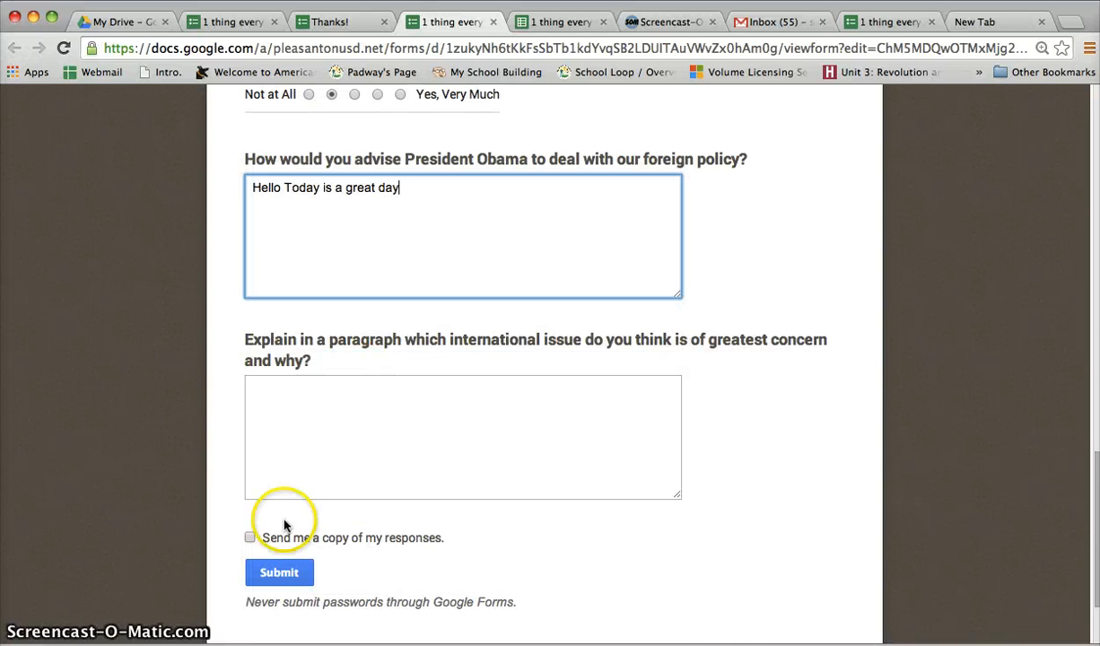
left_click(285, 571)
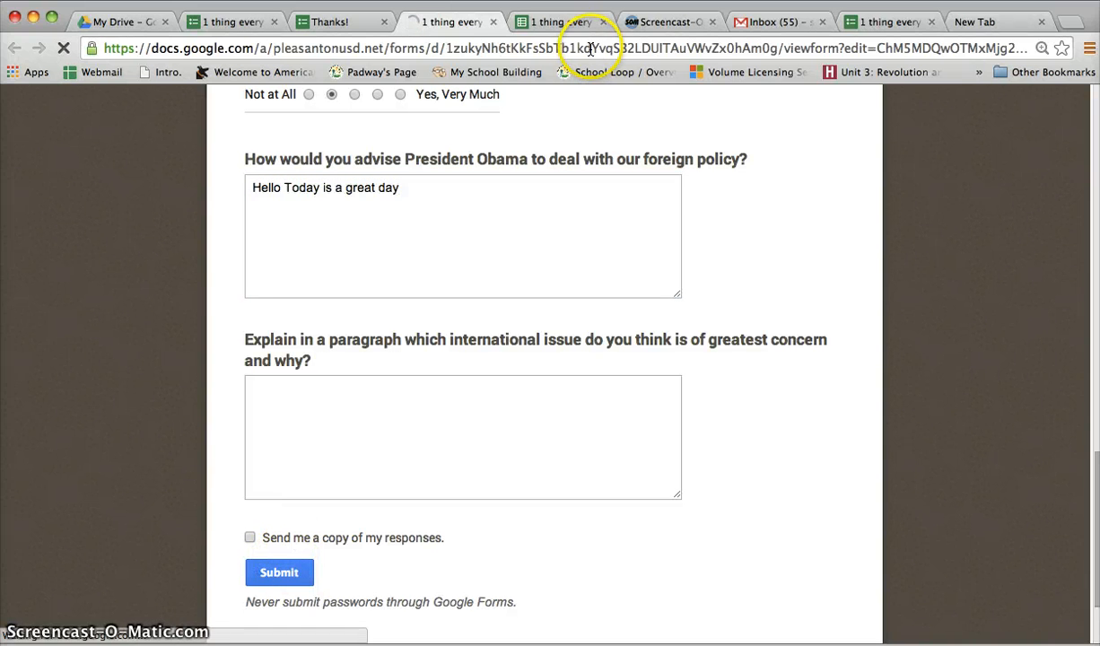
Check cell J10 in the responses spreadsheet for the edited answer and return to the form's confirmation page.
left_click(566, 26)
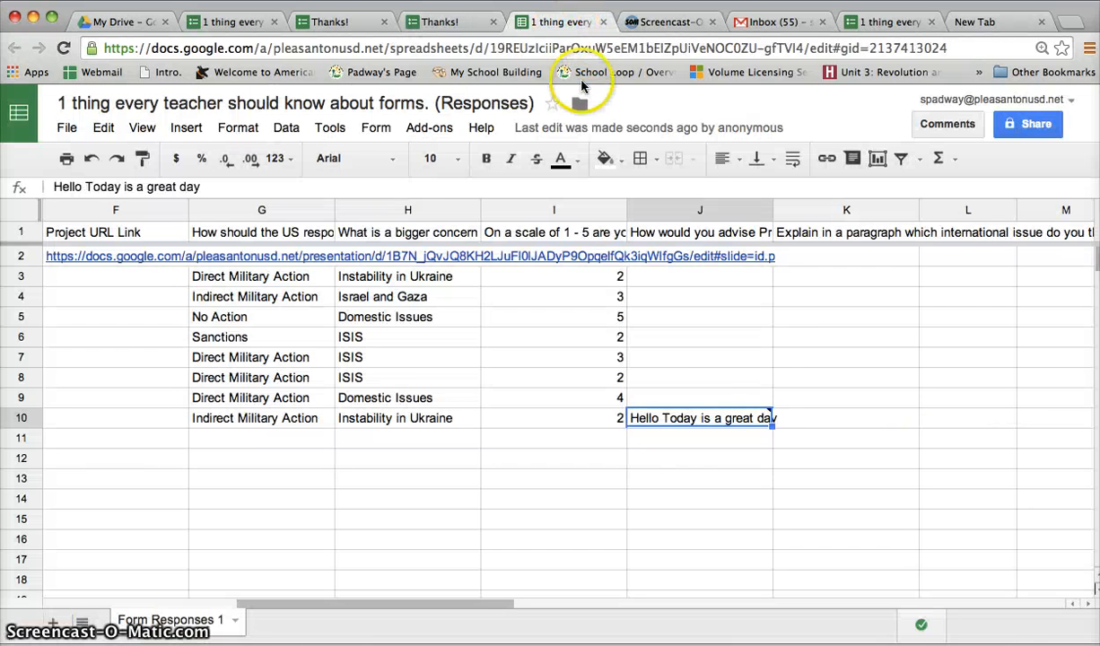
mouse_move(695, 423)
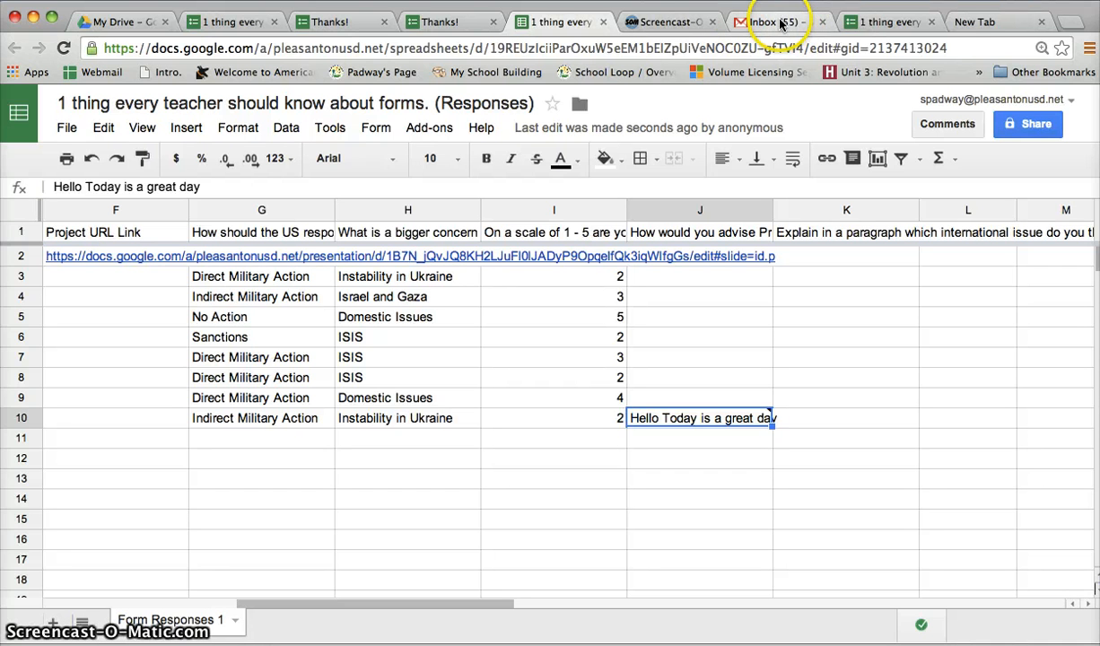
left_click(439, 22)
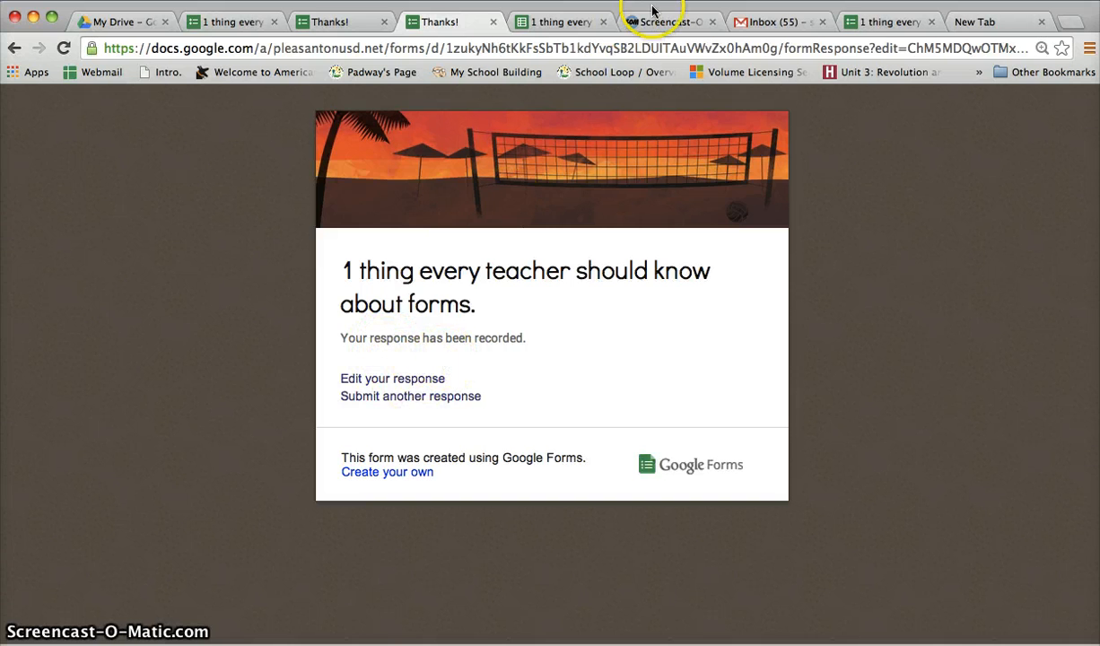
Switch to Gmail, open the Google Forms message about the form, and examine the copy of the submitted answers.
left_click(740, 23)
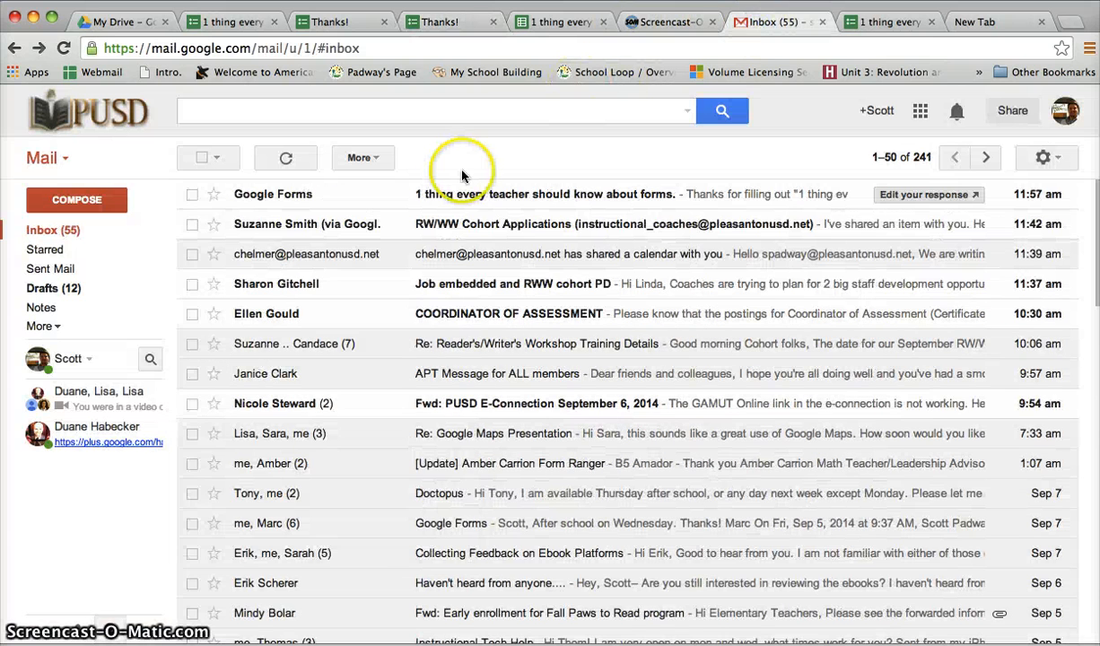
left_click(381, 195)
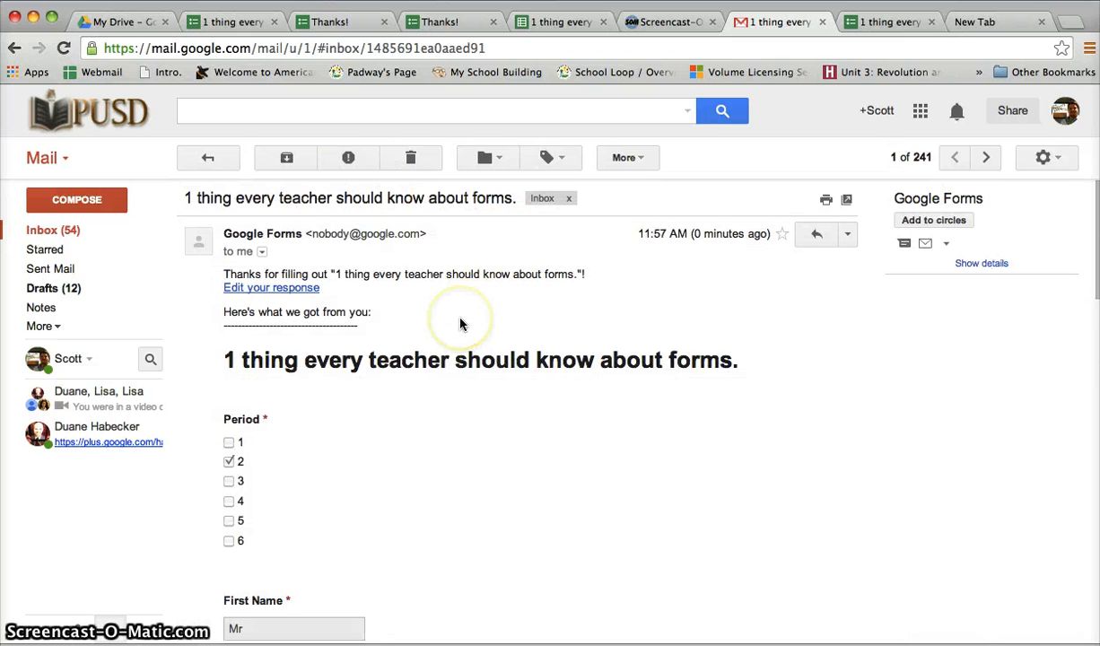
scroll(460, 323, "down", 8)
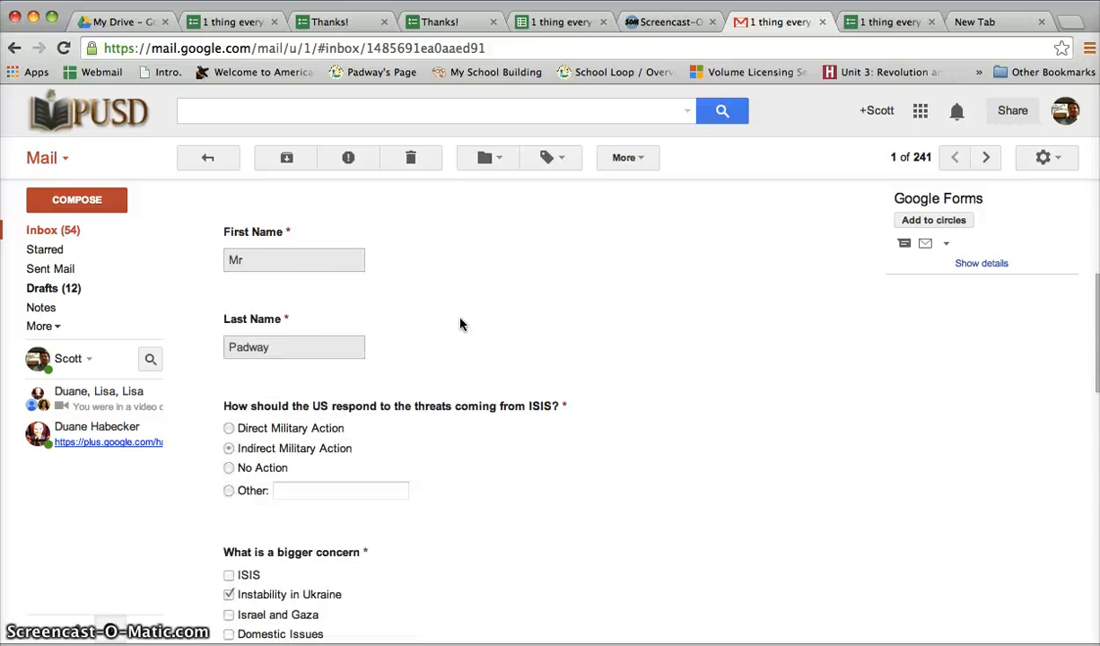
scroll(461, 324, "down", 8)
left_click(460, 323)
scroll(461, 323, "down", 1)
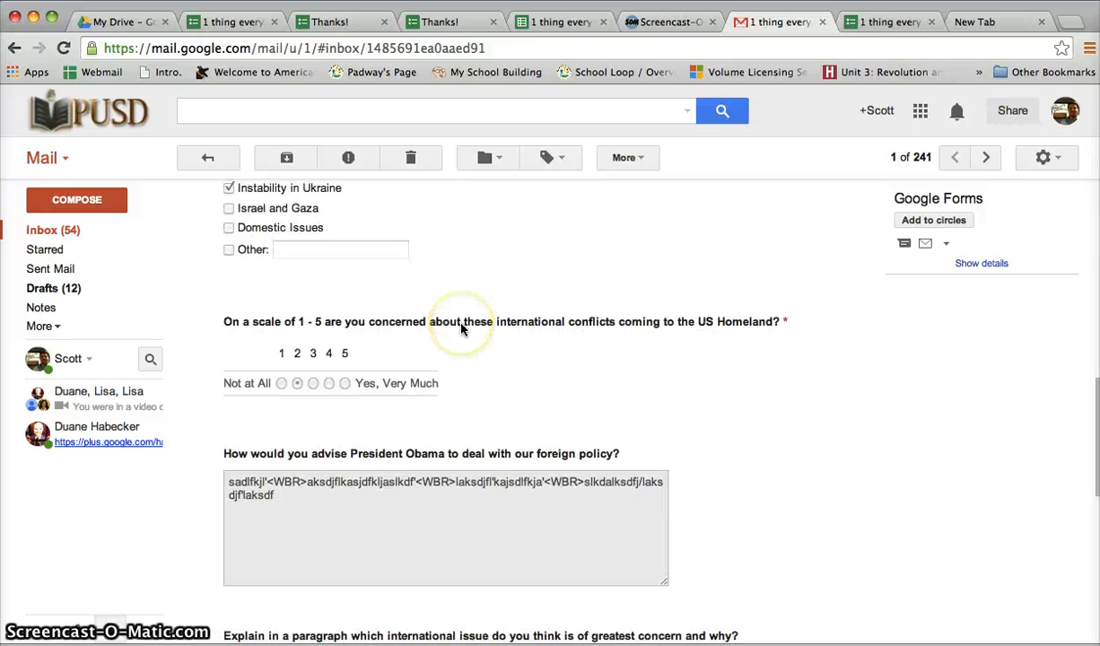
scroll(460, 327, "down", 9)
scroll(461, 327, "up", 20)
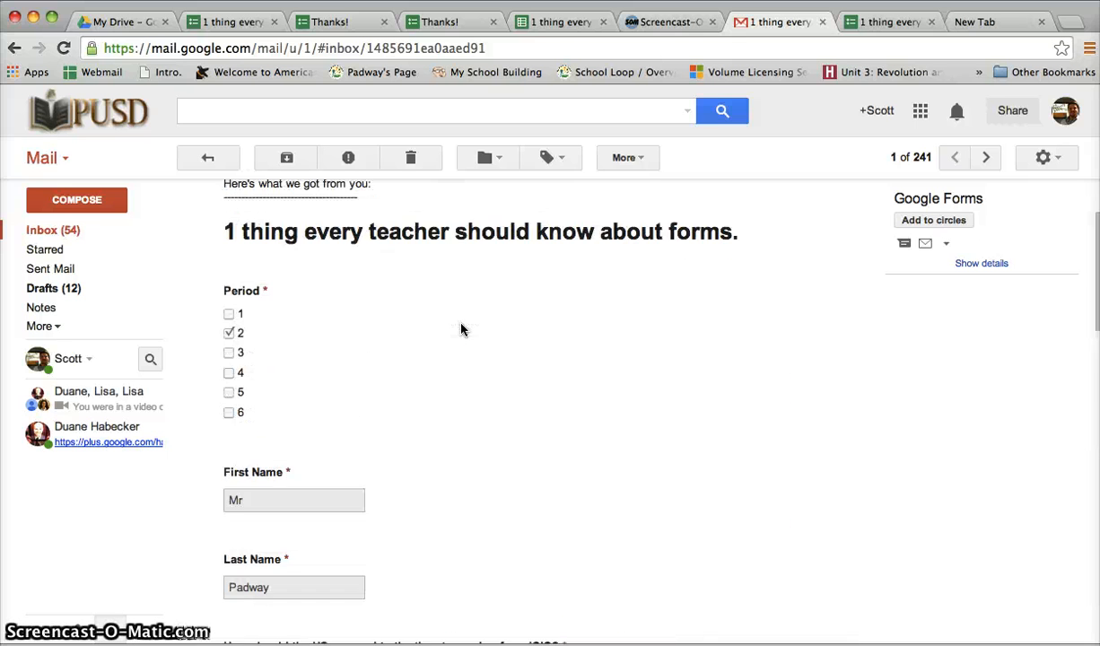
scroll(460, 328, "up", 3)
Reopen the response from the email and extend the Obama foreign policy answer to "Hello Today is a great day, No it was not a good day!".
left_click(287, 291)
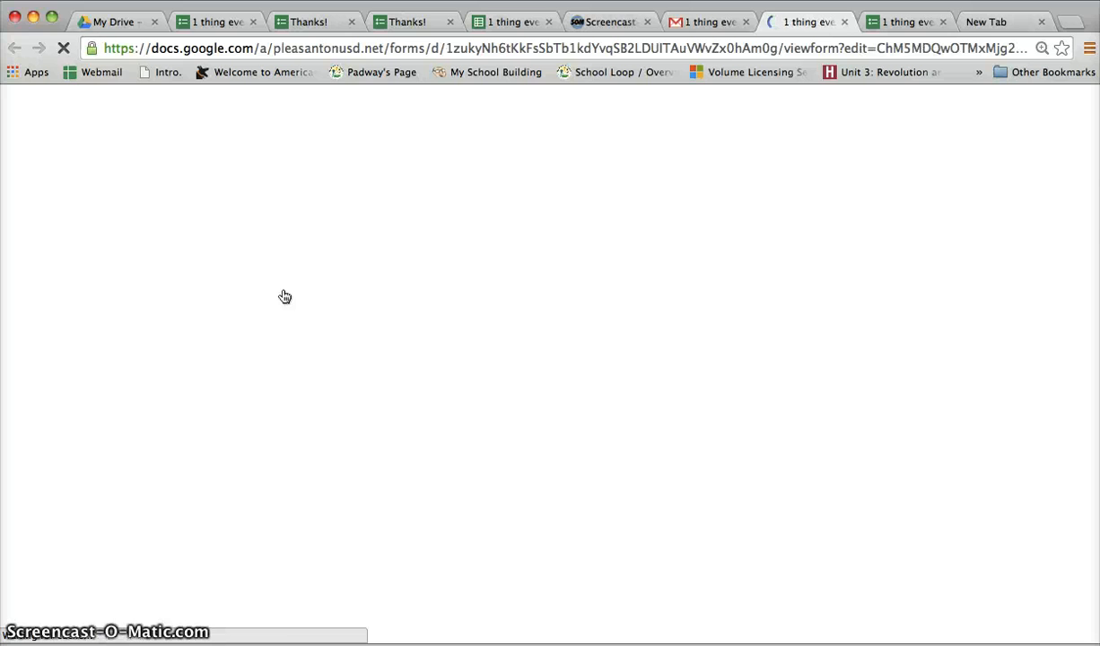
scroll(283, 296, "down", 3)
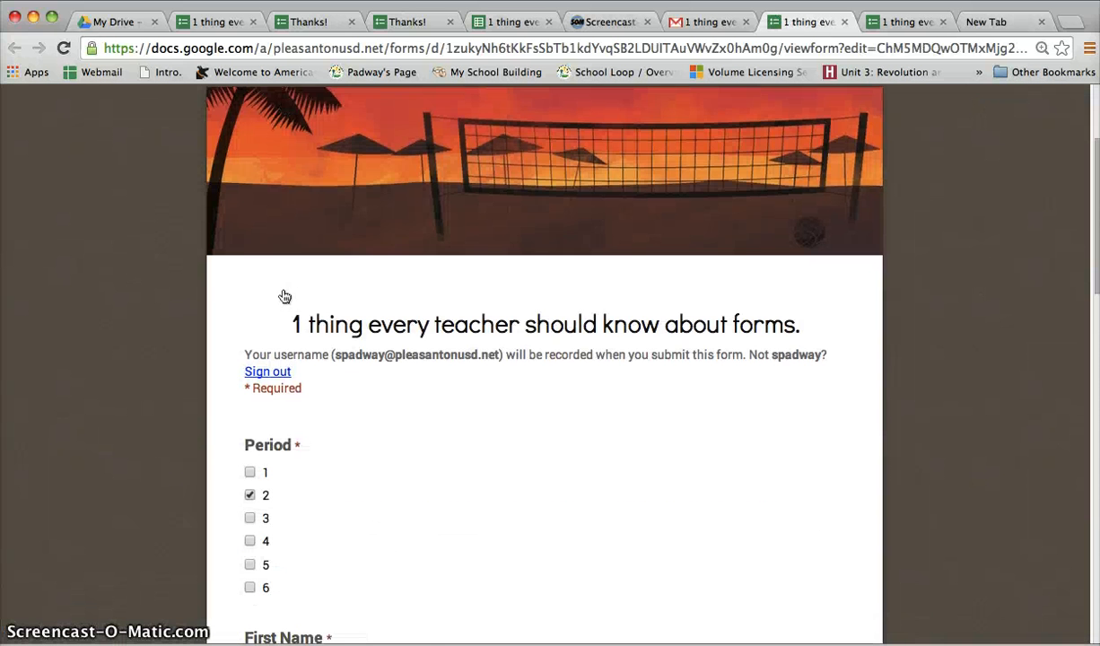
scroll(283, 296, "down", 8)
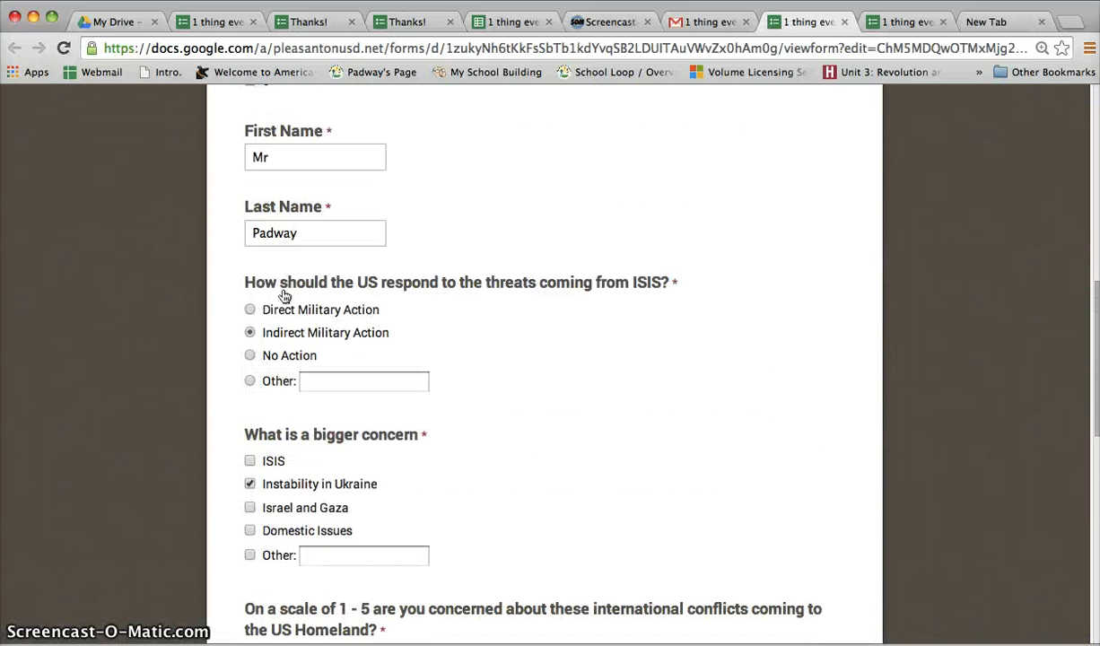
scroll(284, 296, "down", 7)
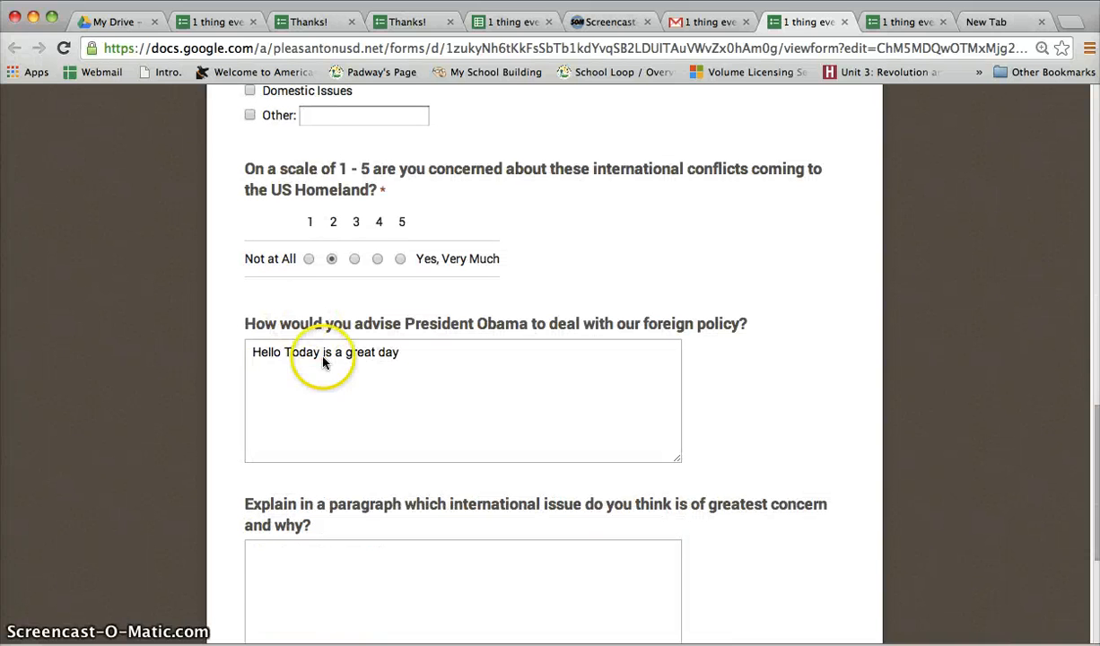
left_click(421, 356)
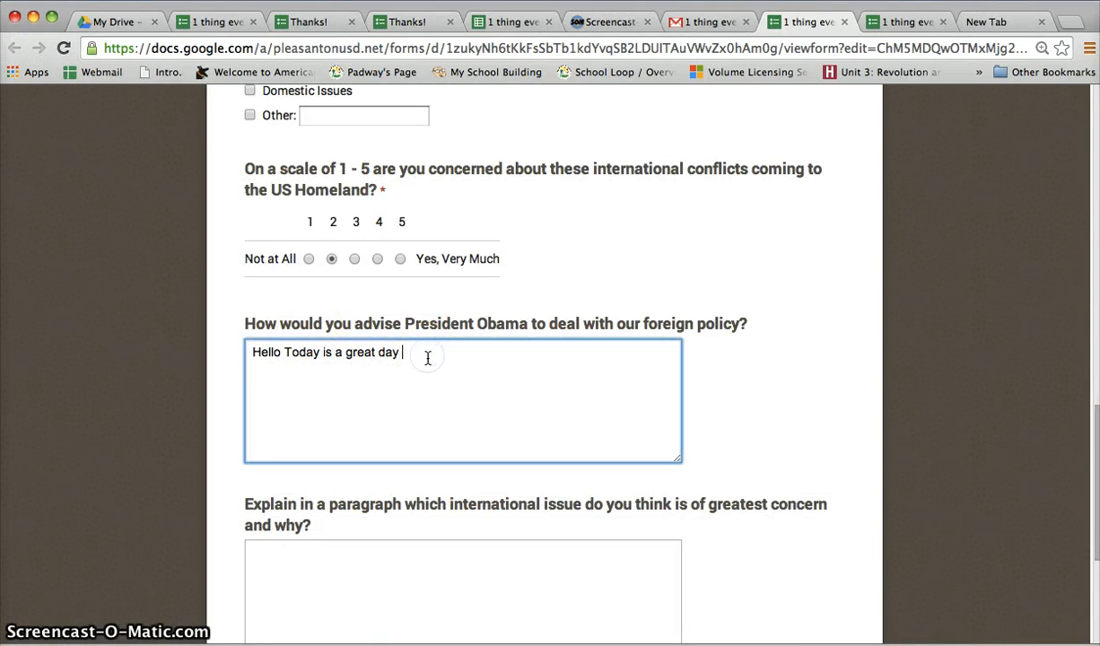
type(", No it was not a good d")
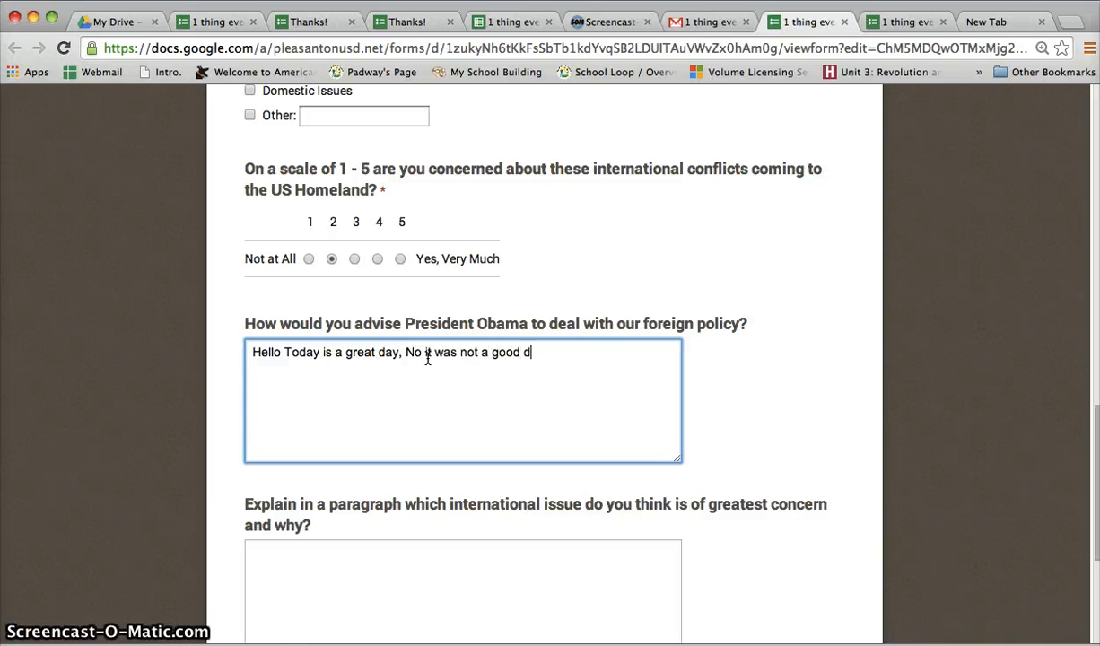
type("at")
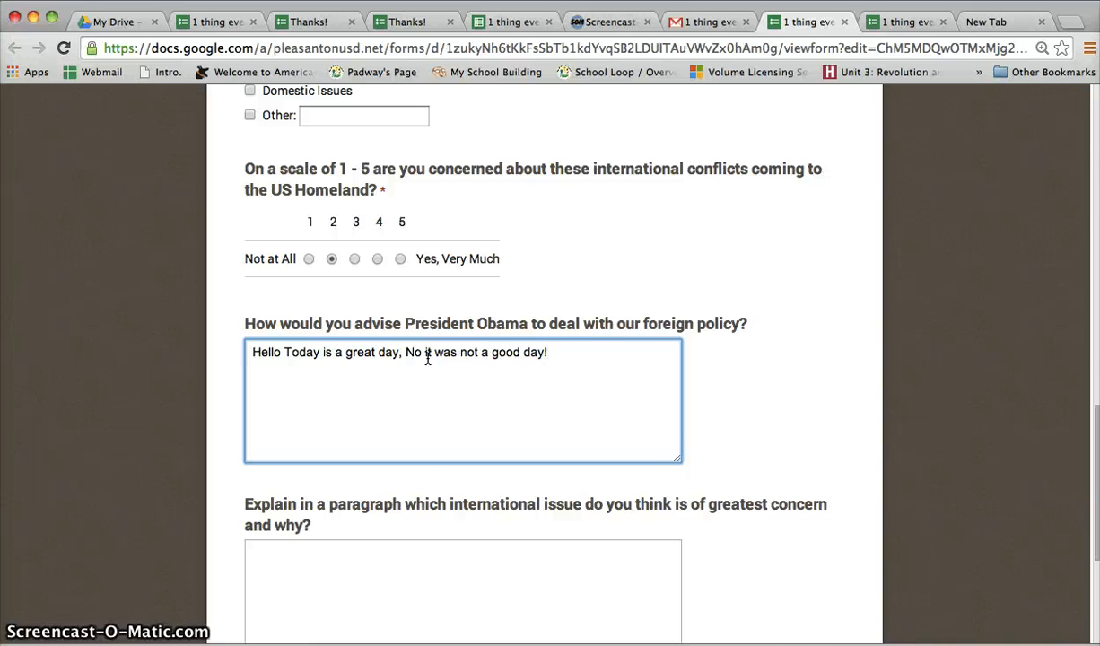
Answer the greatest-concern paragraph question with "asdlkfj'lasdkfjklasdjf" and submit the edited response.
left_click(400, 581)
type("asdlkfj'lasdkfjklasdjf")
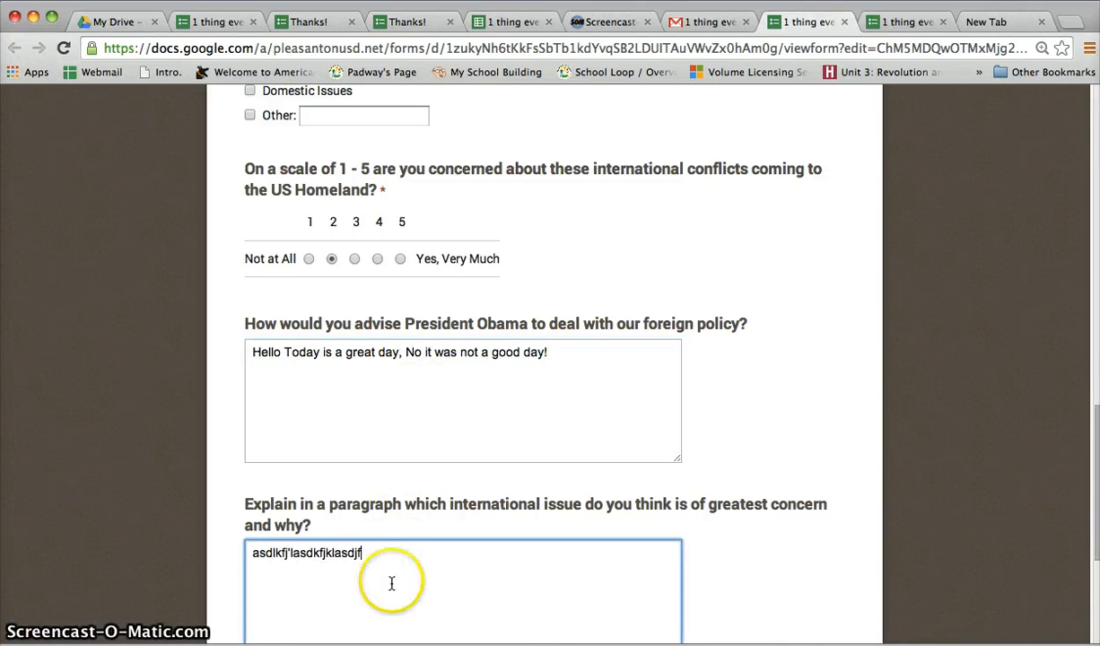
scroll(351, 570, "down", 2)
left_click(283, 632)
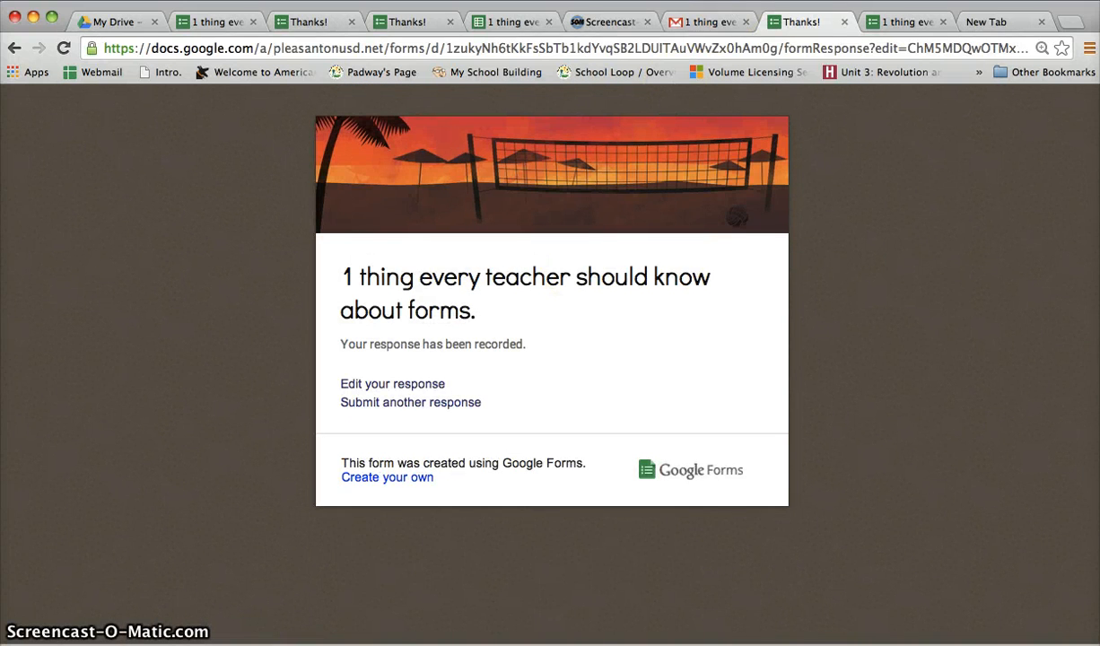
Open cell J10 in the responses spreadsheet to read the full text of the revised foreign policy answer.
left_click(495, 21)
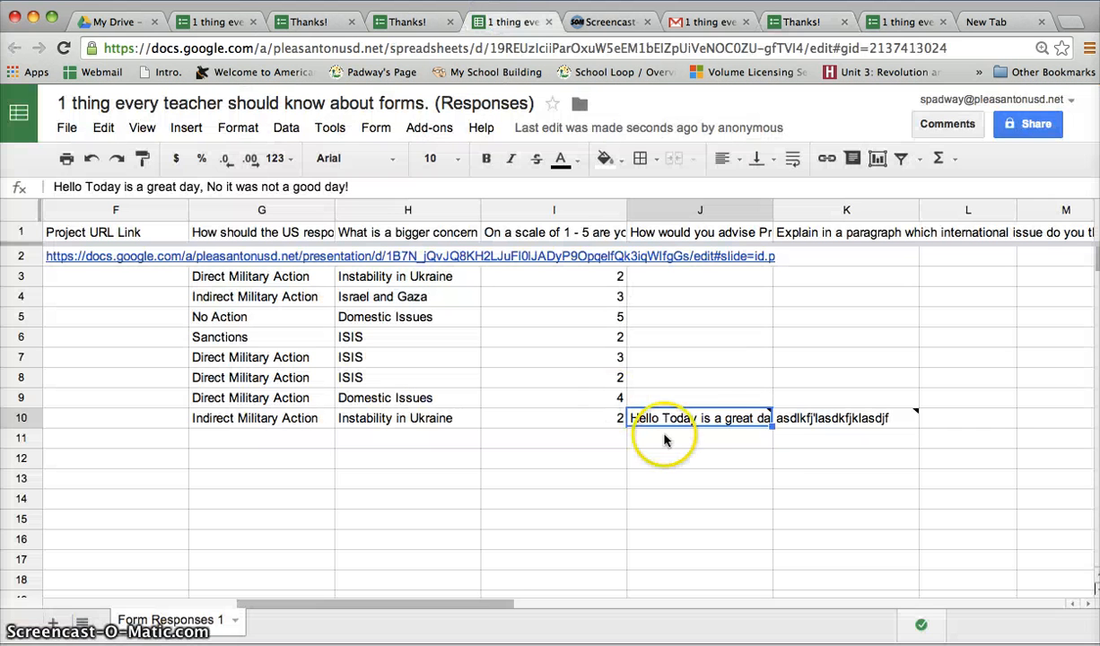
double_click(722, 423)
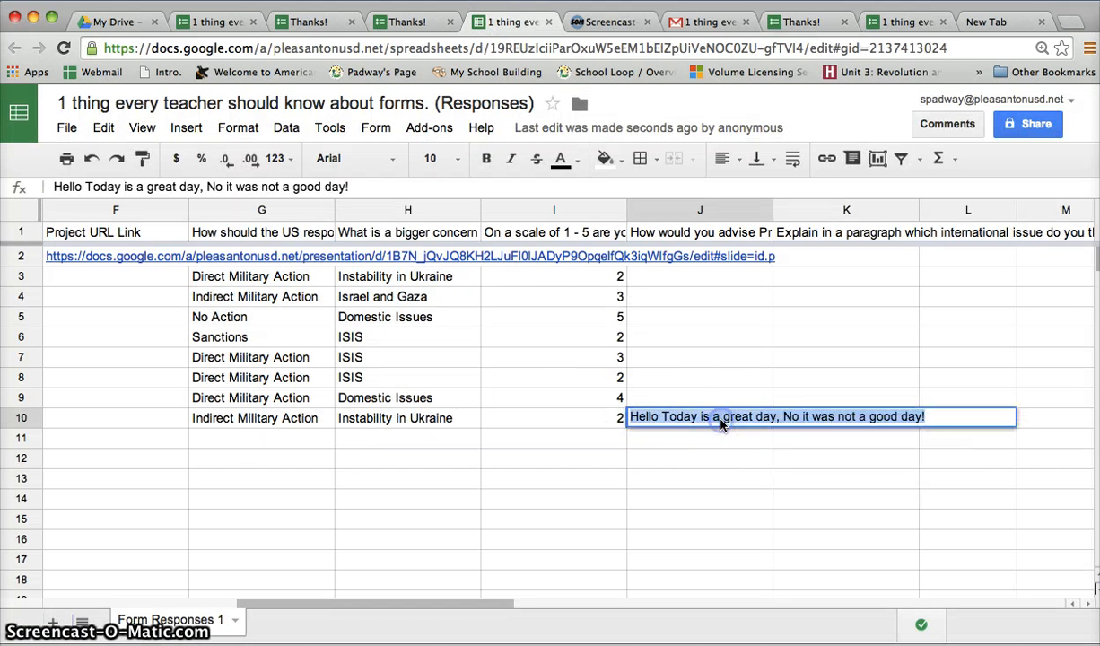
Select cell J10 and read the note attached to the revised foreign policy answer.
left_click(837, 437)
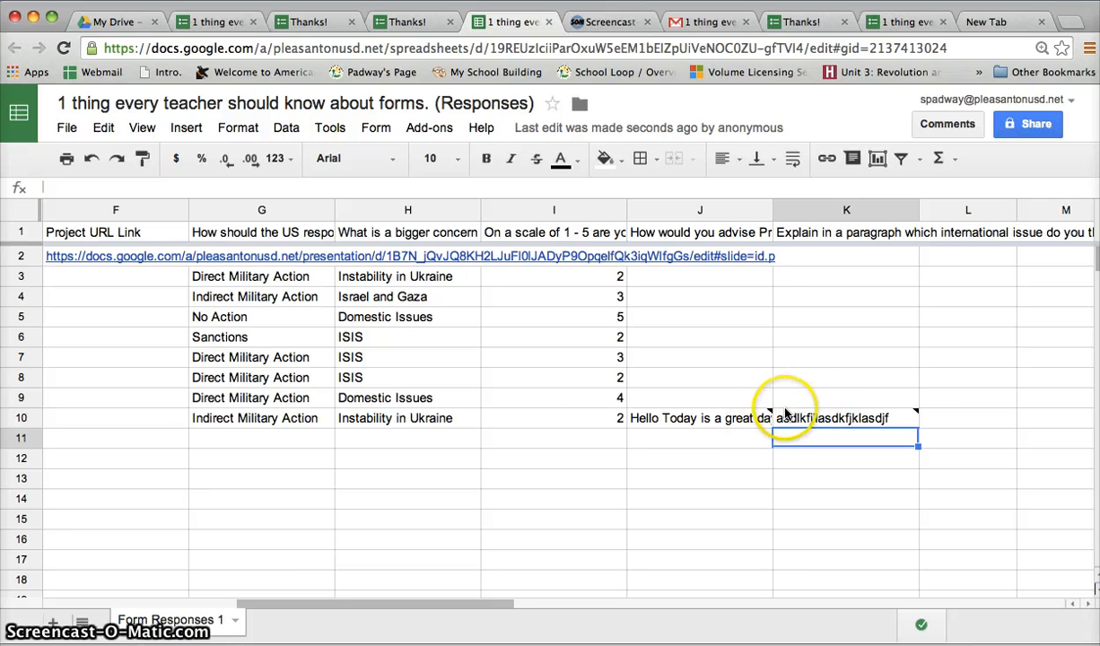
left_click(769, 418)
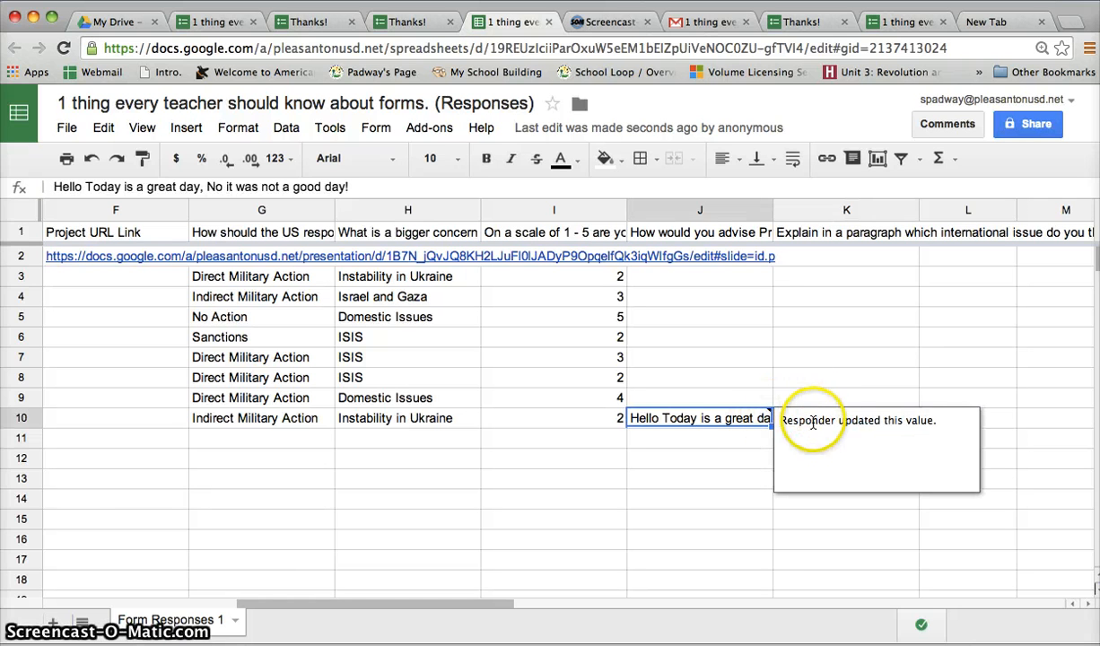
left_click(705, 419)
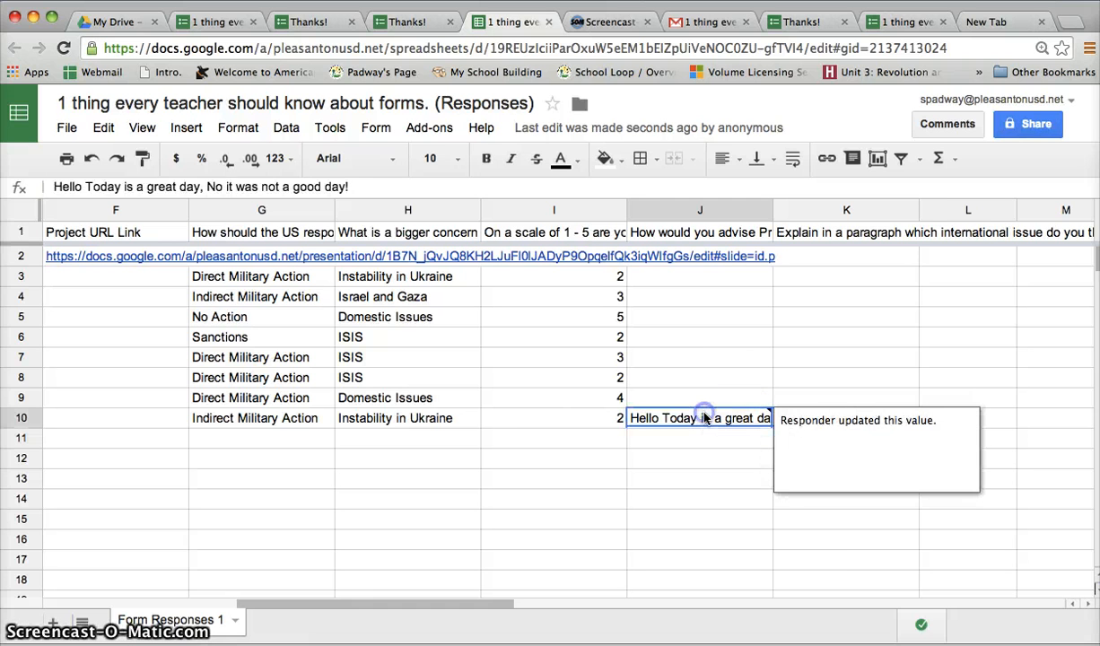
left_click(709, 456)
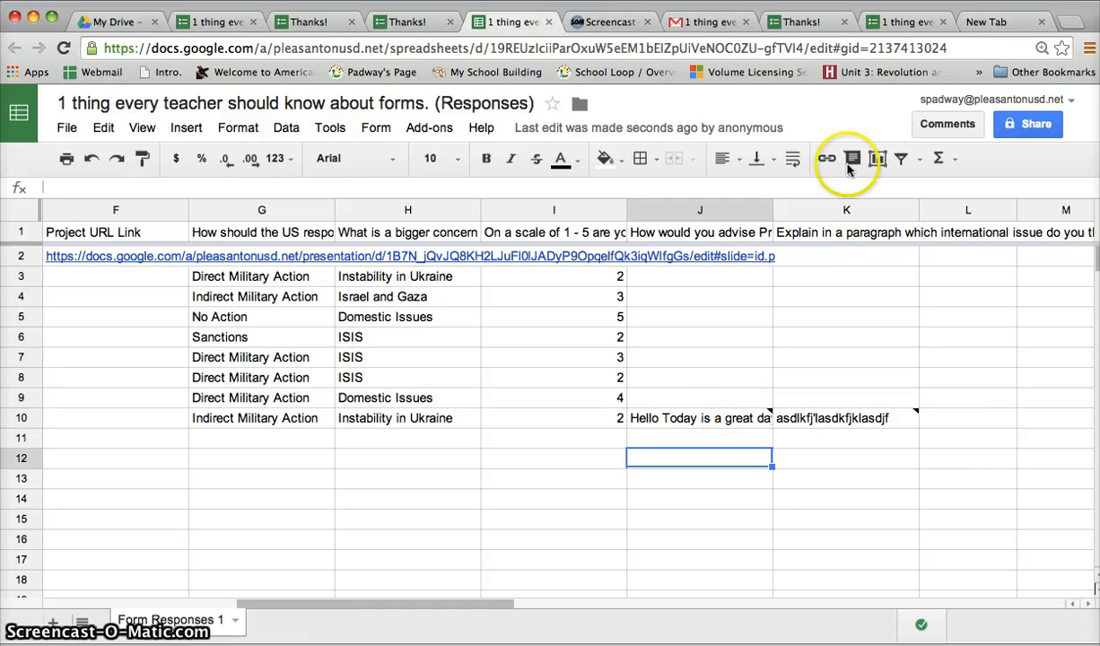
Widen column J to about twice its width and open cell J10 to read the full foreign policy answer.
left_click_drag(767, 209, 908, 203)
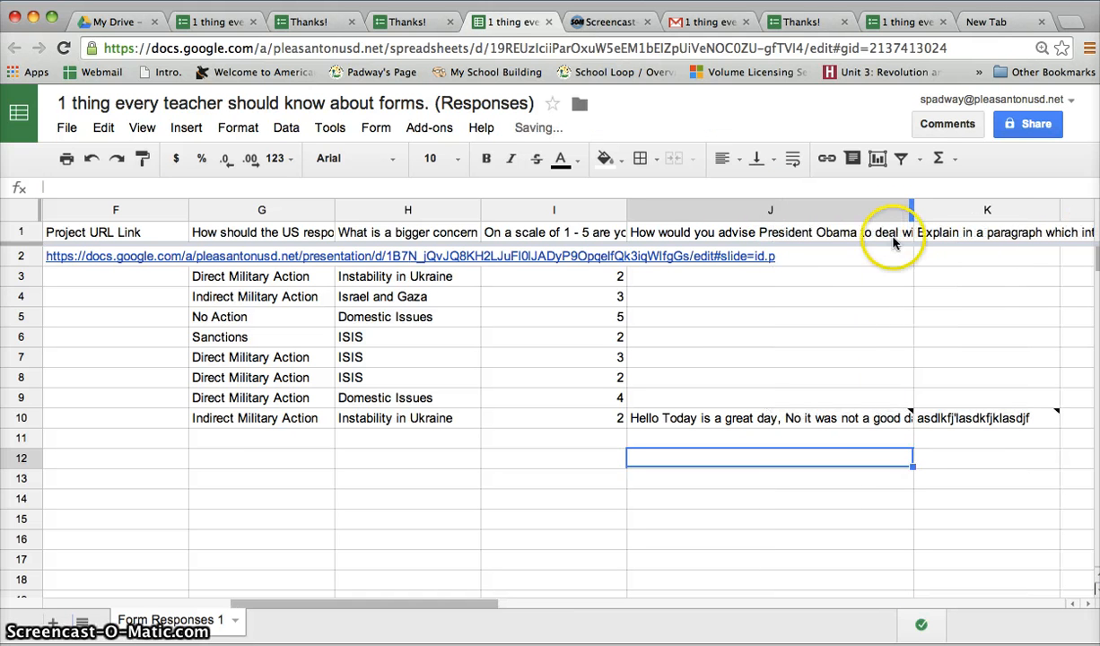
left_click(887, 424)
double_click(888, 423)
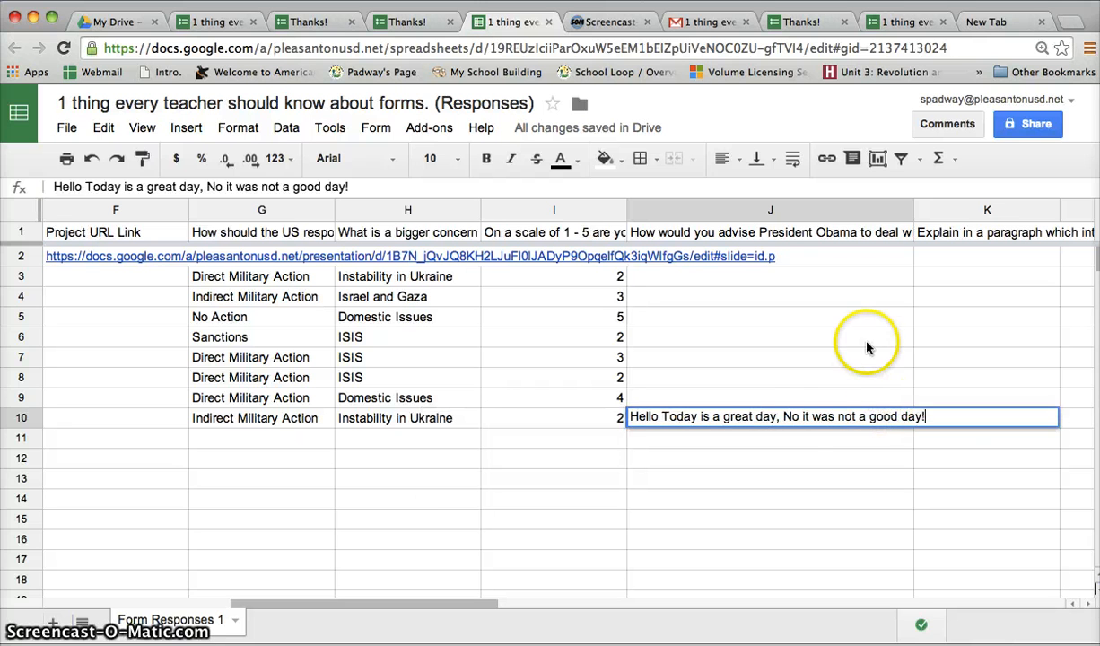
triple_click(791, 416)
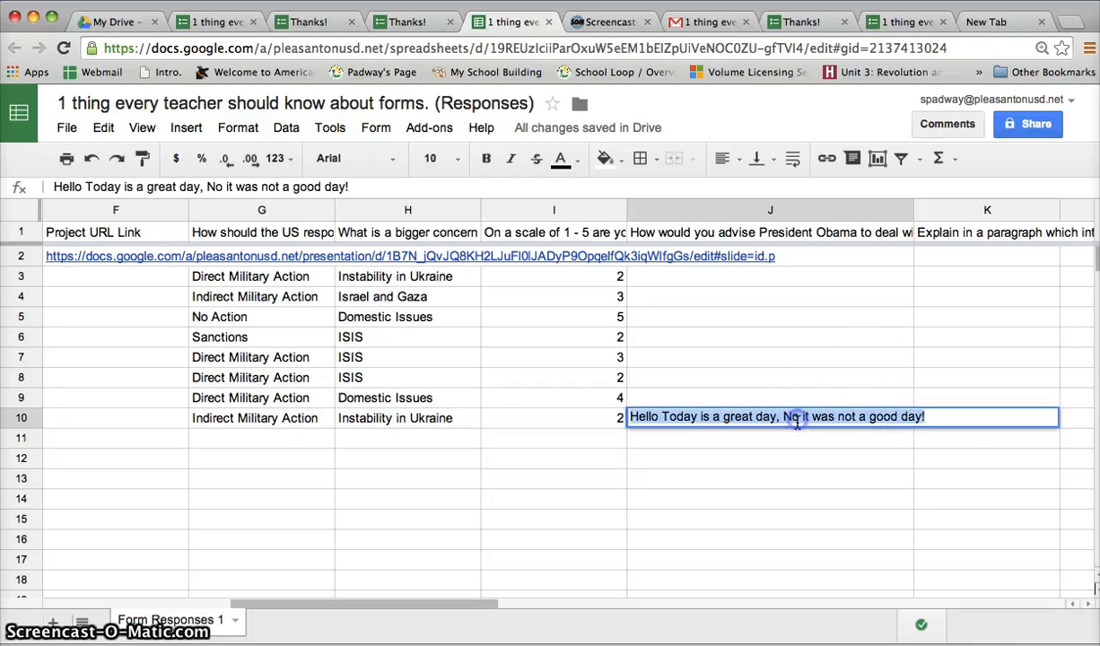
Wrap the text throughout column J and narrow the column so the J10 answer runs over three lines.
left_click(824, 216)
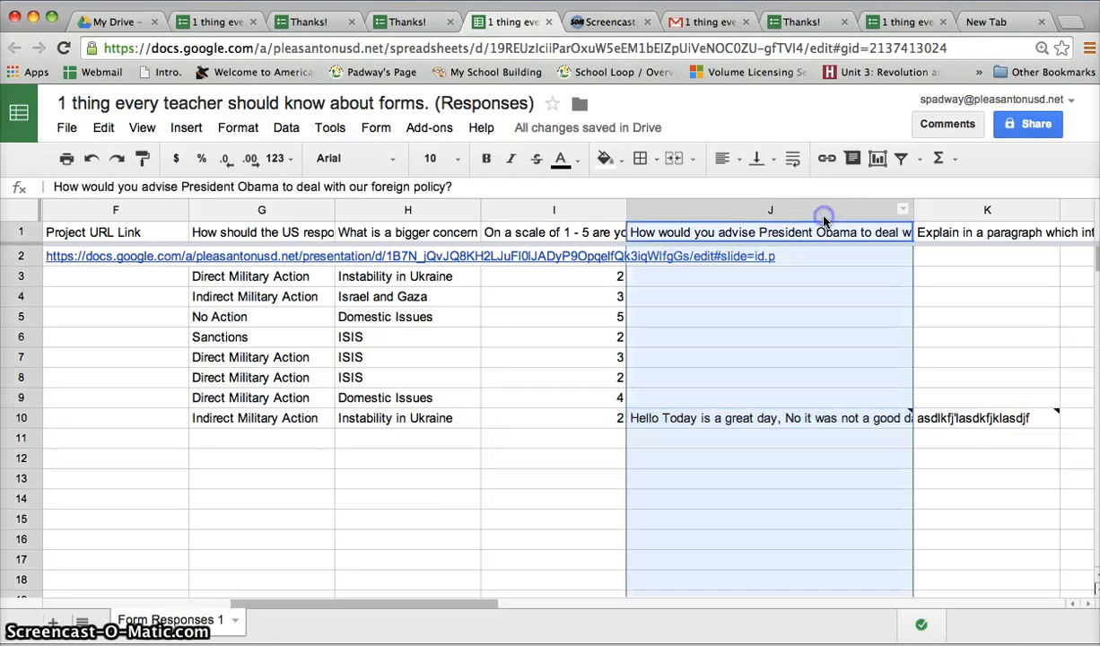
left_click(793, 162)
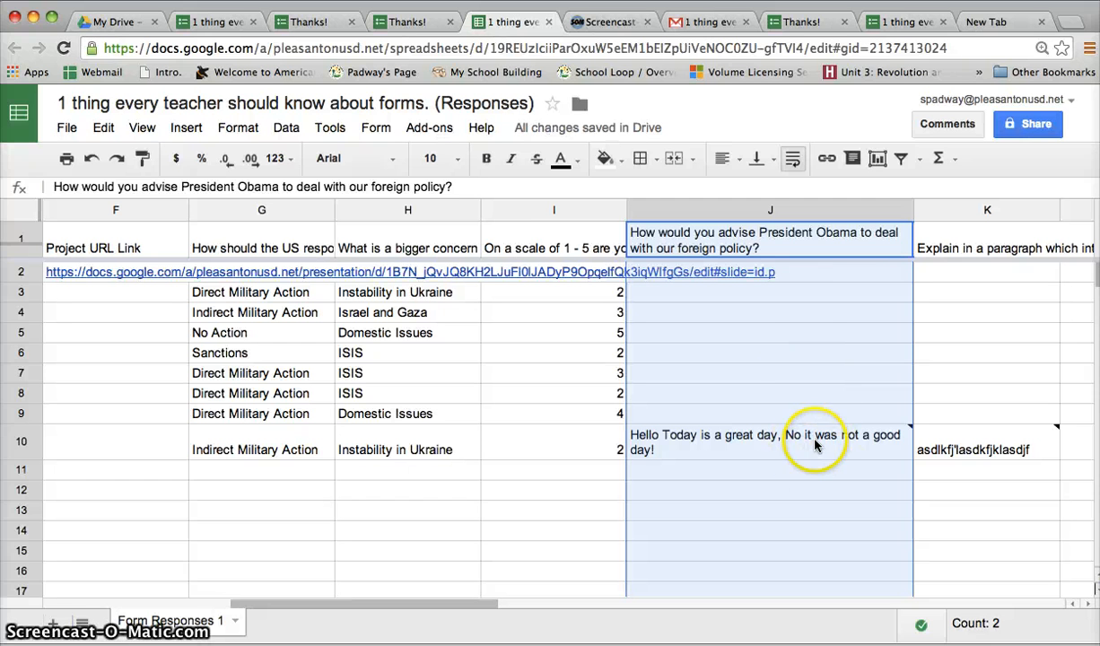
mouse_move(743, 452)
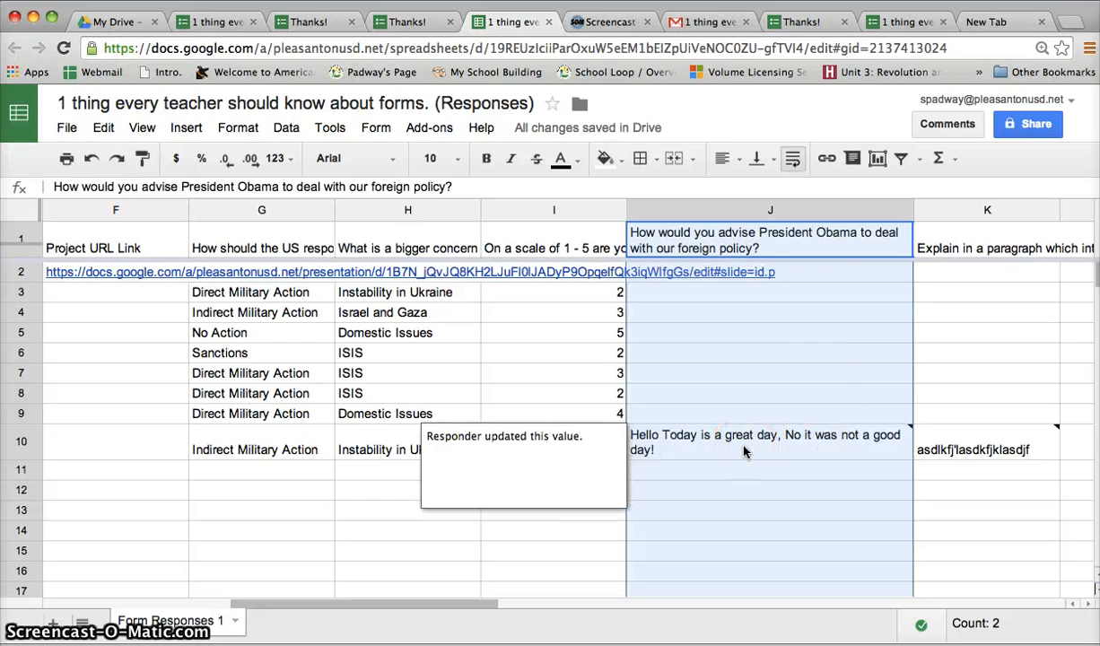
left_click(743, 451)
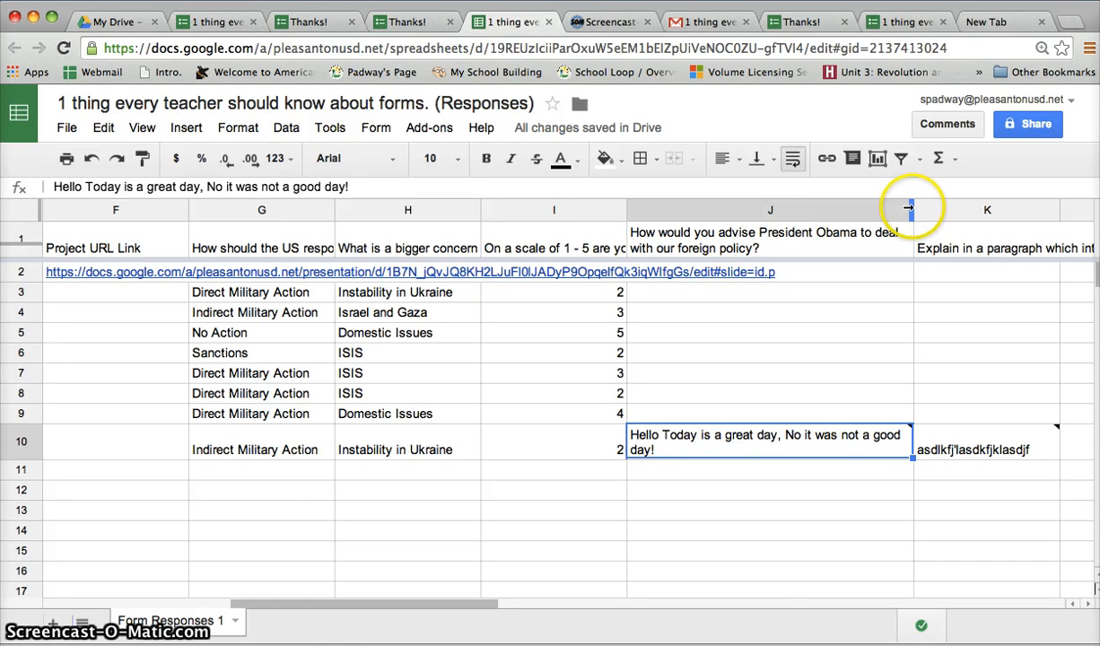
left_click_drag(839, 209, 741, 209)
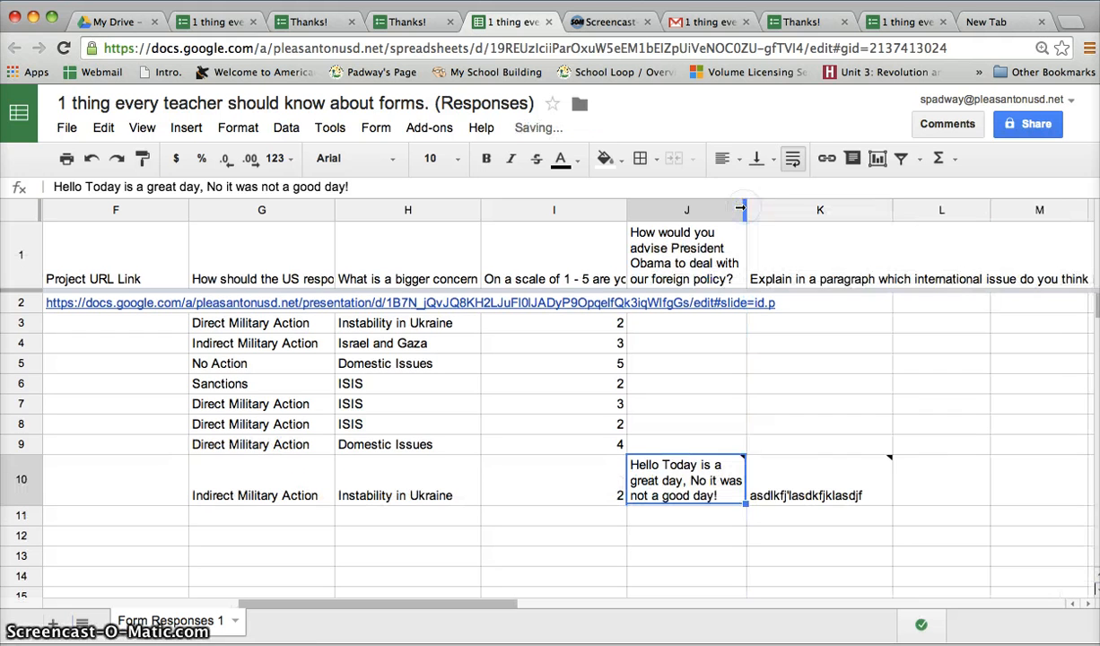
Turn off text wrapping for column J and open cell J10 to read the full foreign policy answer.
left_click(658, 212)
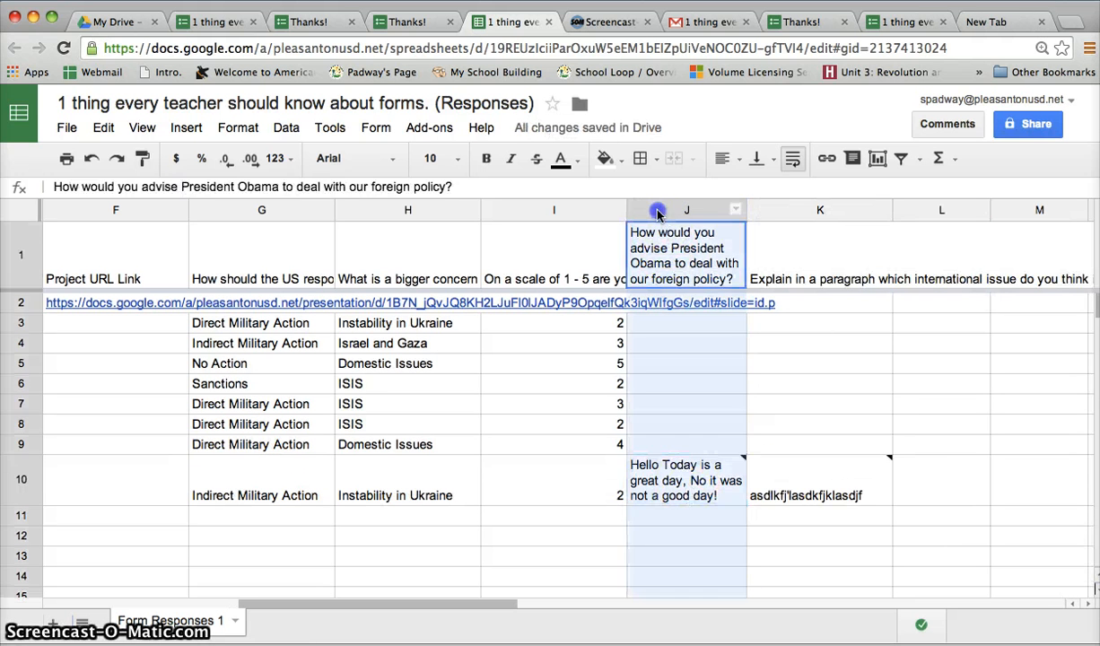
left_click(791, 159)
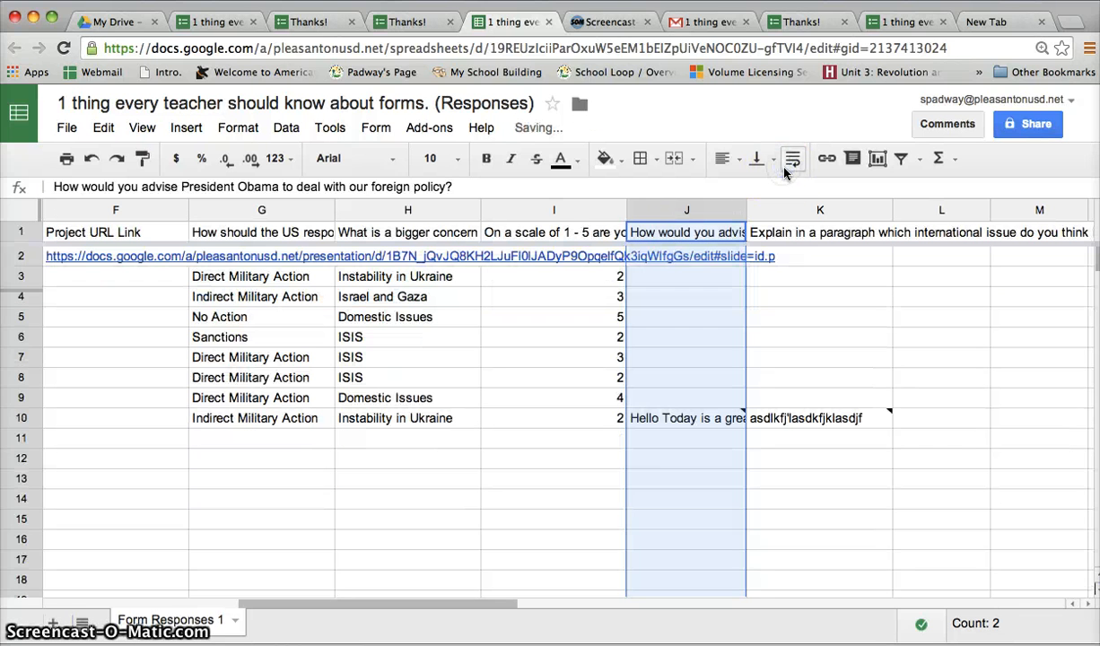
left_click(655, 432)
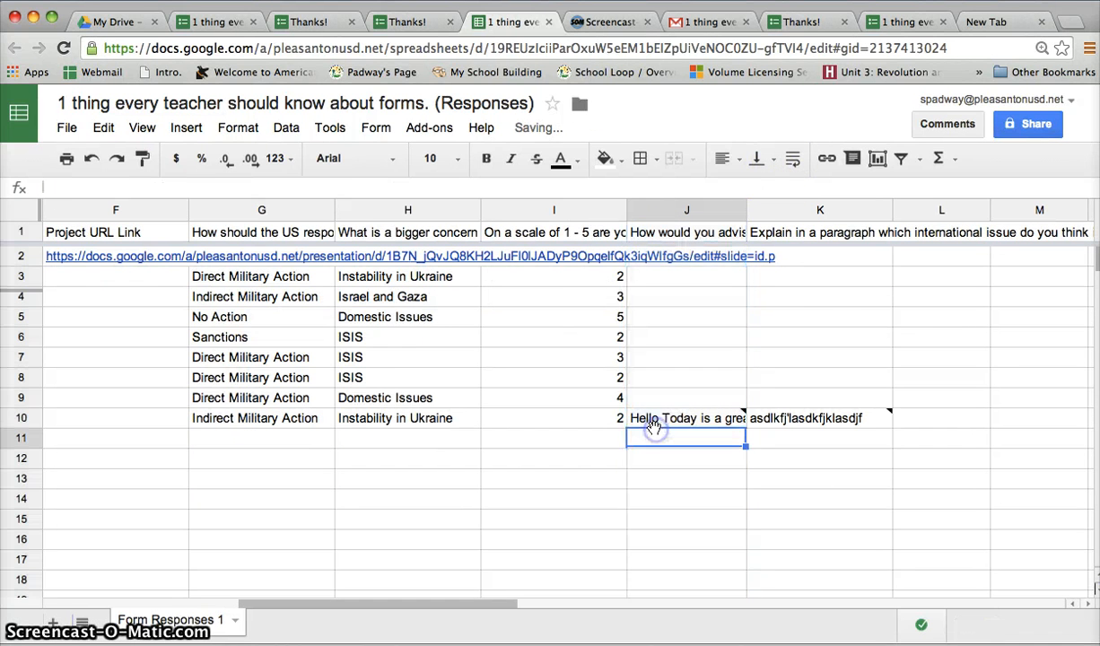
left_click(651, 424)
double_click(650, 425)
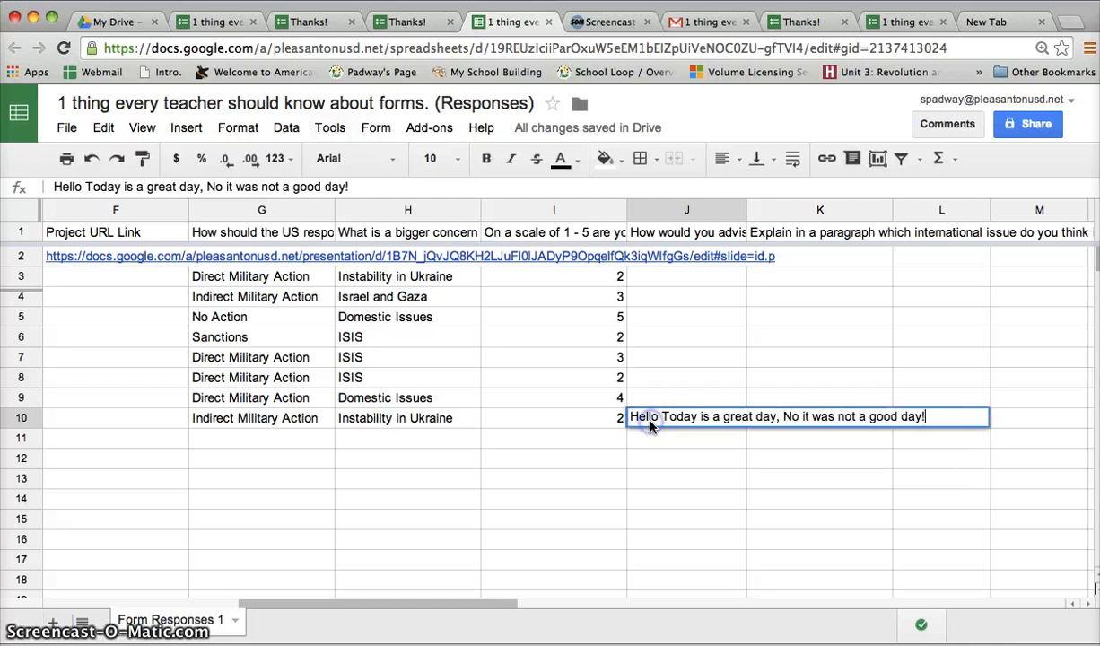